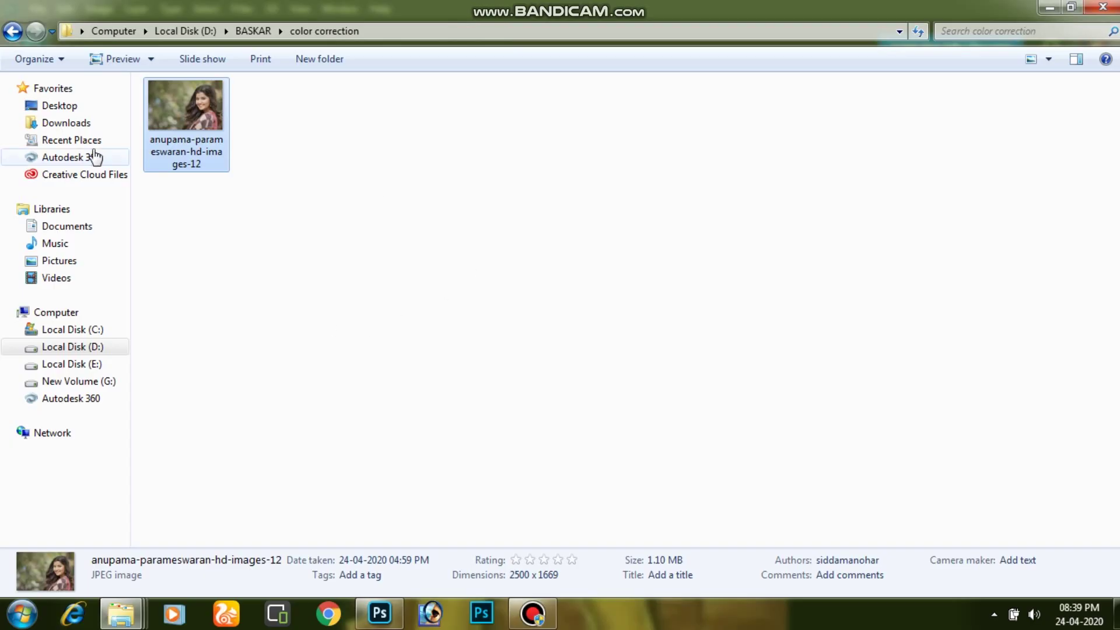
Drag the portrait JPEG from the color correction folder into Photoshop
{"action": "mouse_move", "coordinate": [190, 157]}
{"action": "left_mouse_down"}
{"action": "mouse_move", "coordinate": [407, 618]}
{"action": "mouse_move", "coordinate": [500, 173]}
{"action": "left_mouse_up"}
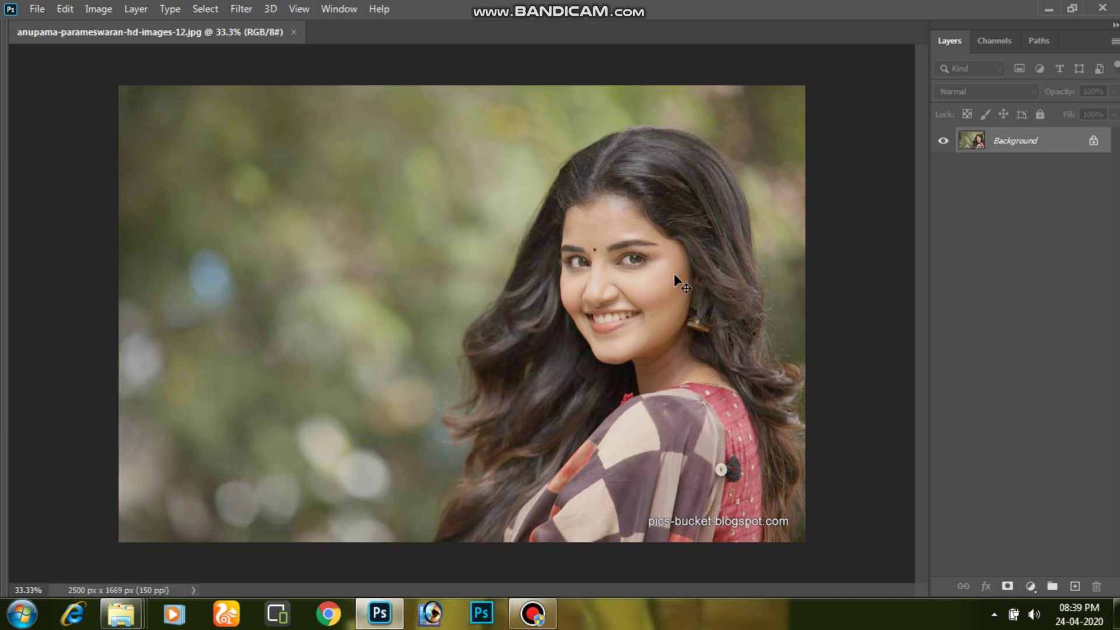
Toggle the Layers panel off and on, then duplicate Background as Background copy
{"action": "left_click", "coordinate": [338, 8]}
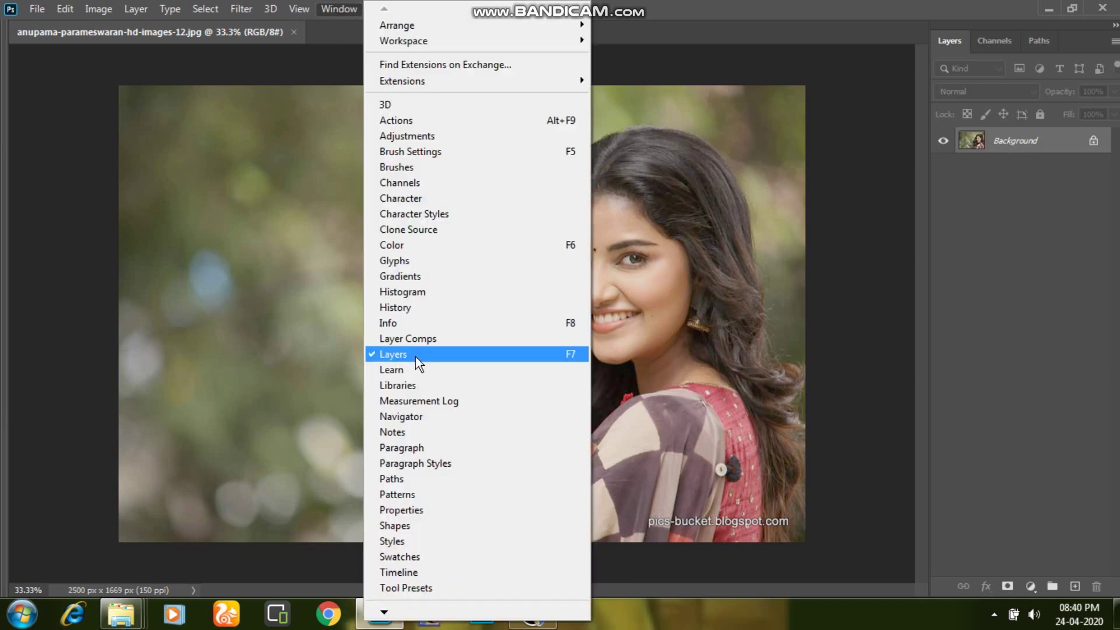
{"action": "left_click", "coordinate": [415, 356]}
{"action": "left_click", "coordinate": [324, 10]}
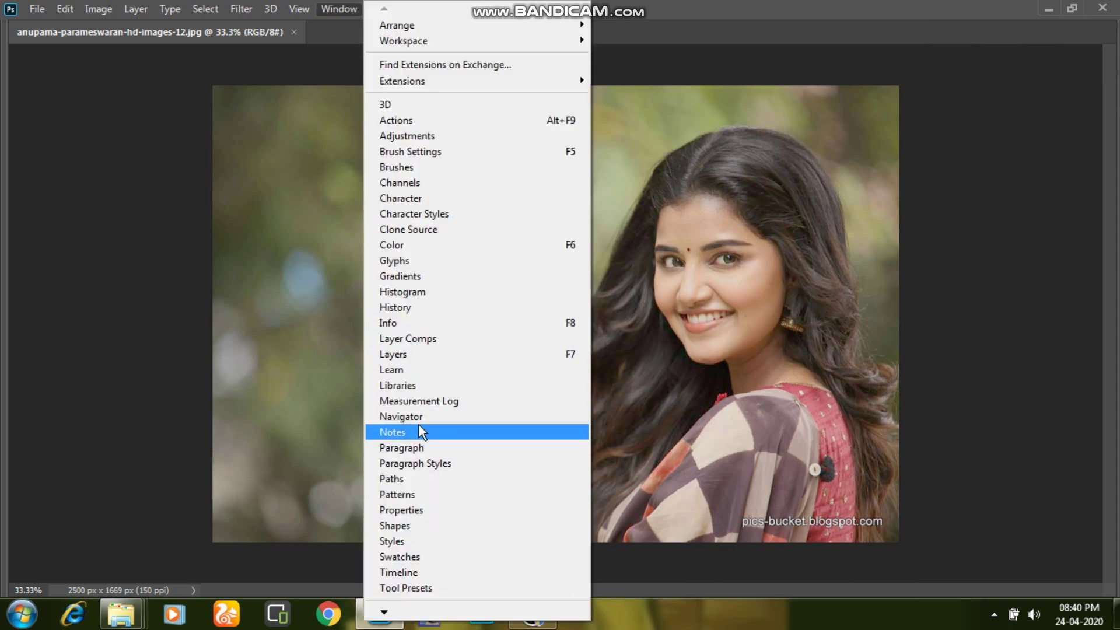
{"action": "left_click", "coordinate": [394, 357]}
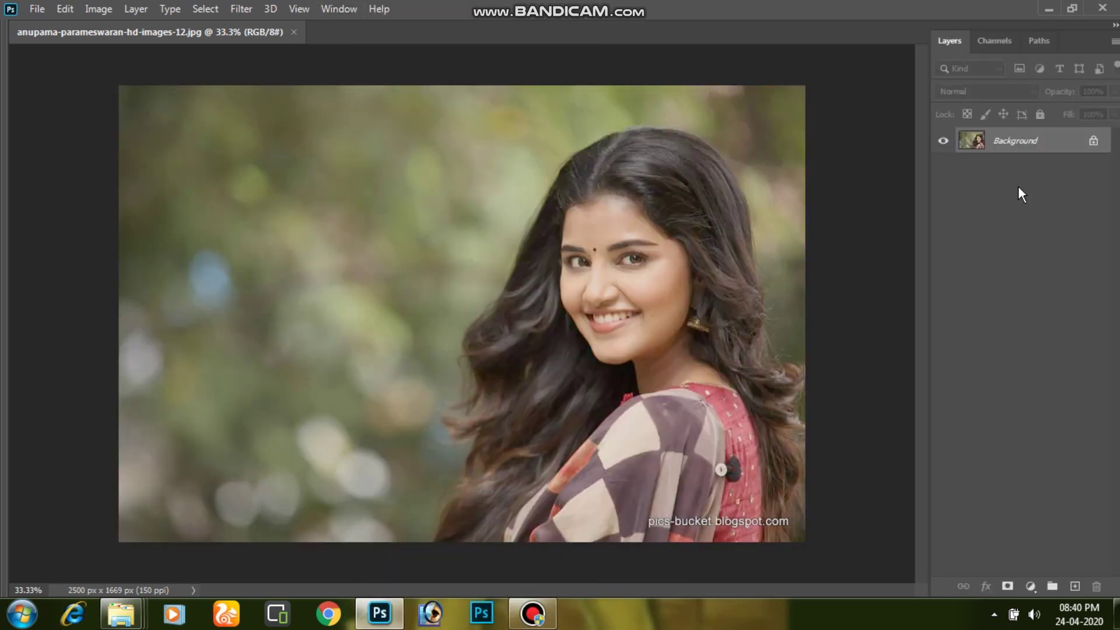
{"action": "left_click_drag", "start_coordinate": [1026, 144], "coordinate": [1075, 589]}
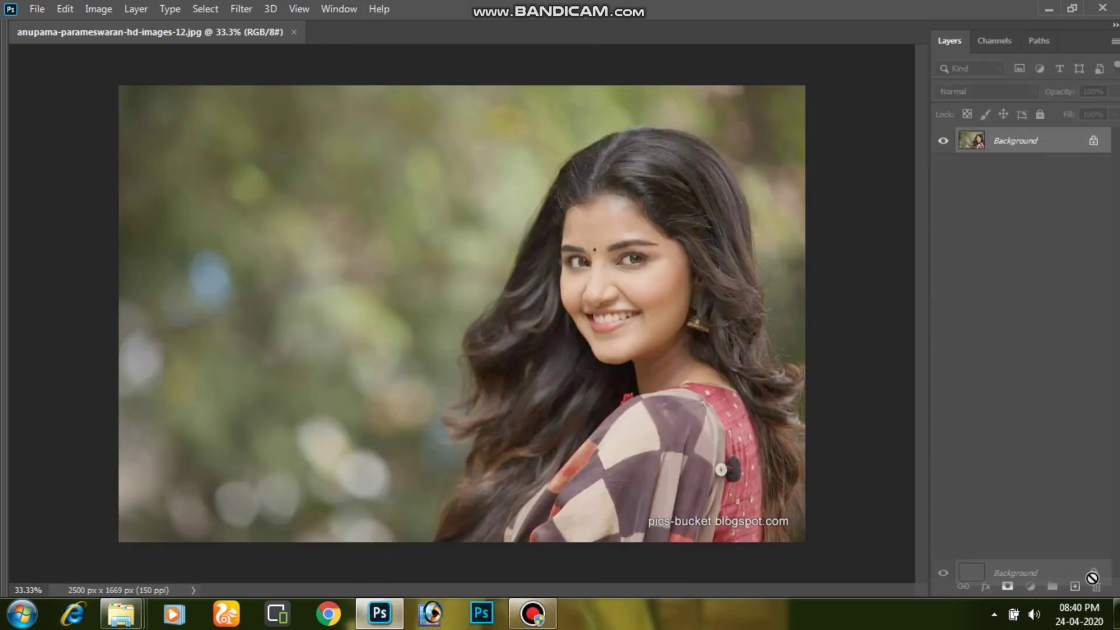
{"action": "left_click_drag", "start_coordinate": [1075, 590], "coordinate": [1075, 587]}
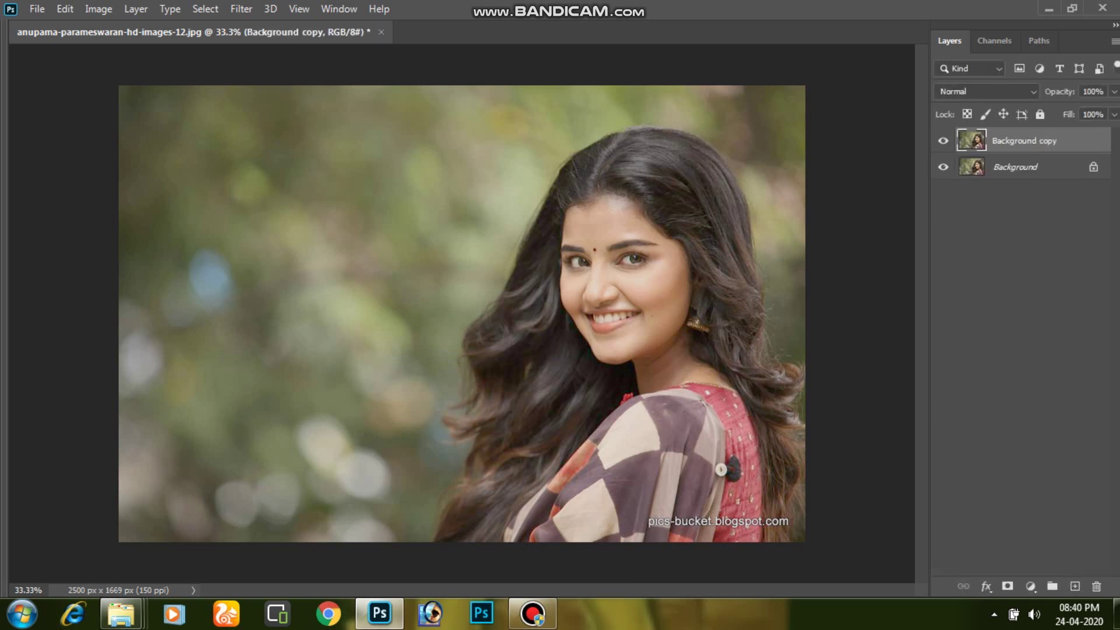
Open the Camera Raw Filter on Background copy and leave Temperature at 0
{"action": "left_click", "coordinate": [243, 10]}
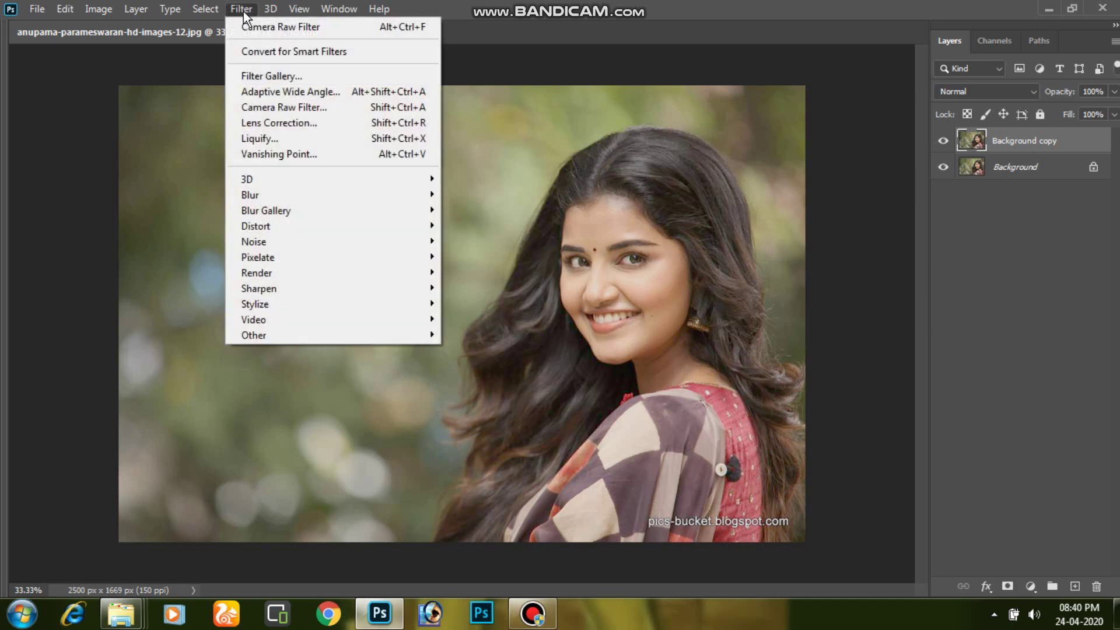
{"action": "left_click", "coordinate": [295, 108]}
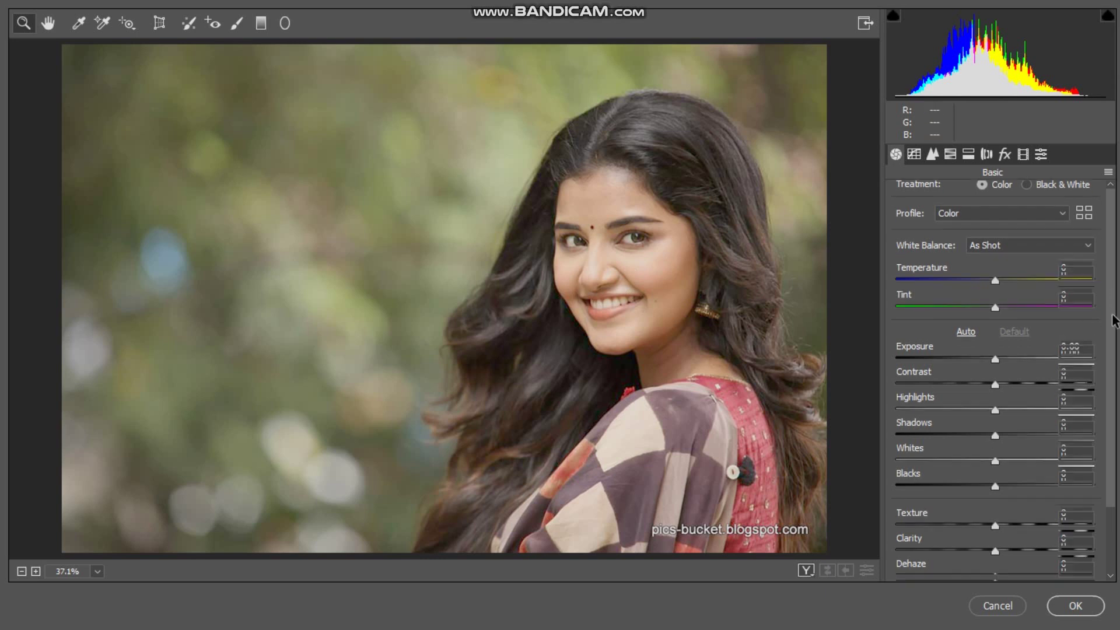
{"action": "scroll", "coordinate": [1113, 314], "scroll_direction": "down", "scroll_amount": 3}
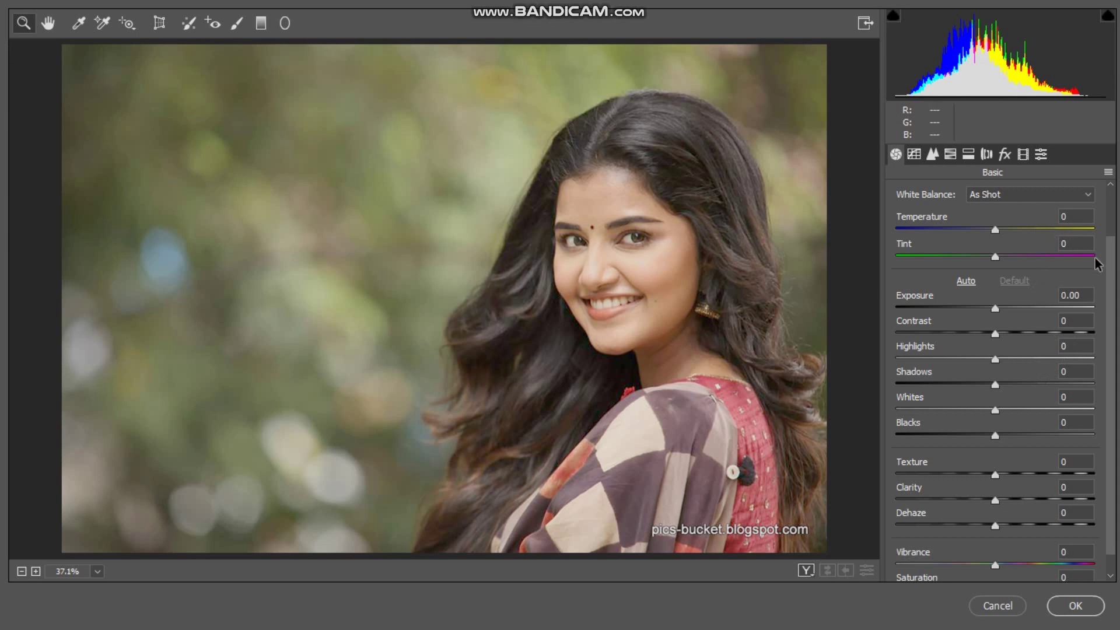
{"action": "left_click_drag", "start_coordinate": [1113, 279], "coordinate": [1113, 244]}
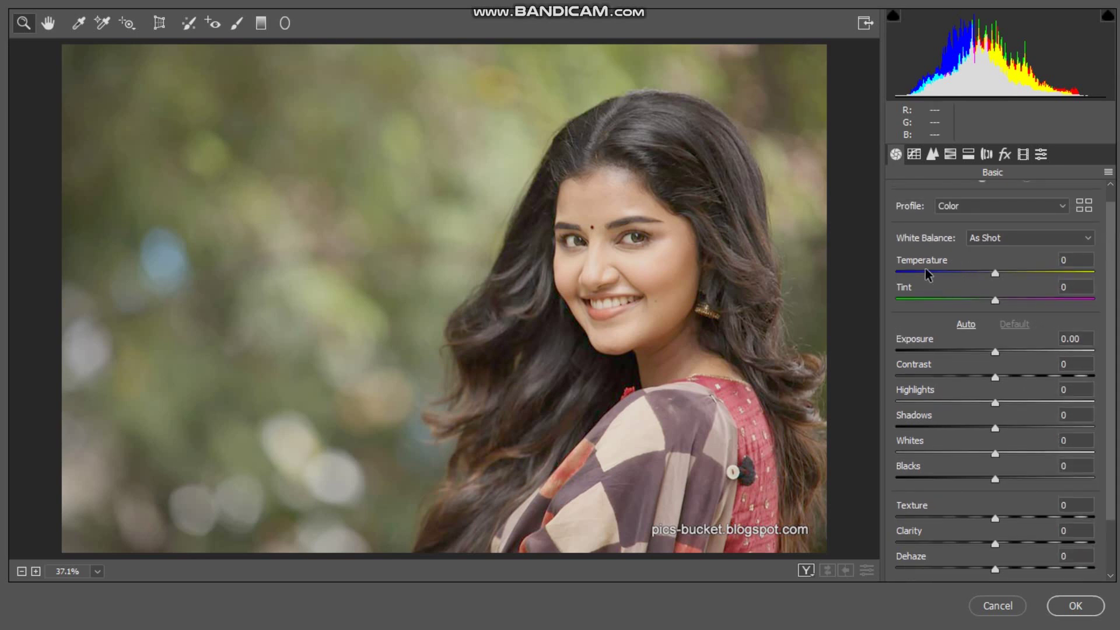
{"action": "left_click_drag", "start_coordinate": [1013, 263], "coordinate": [1011, 263]}
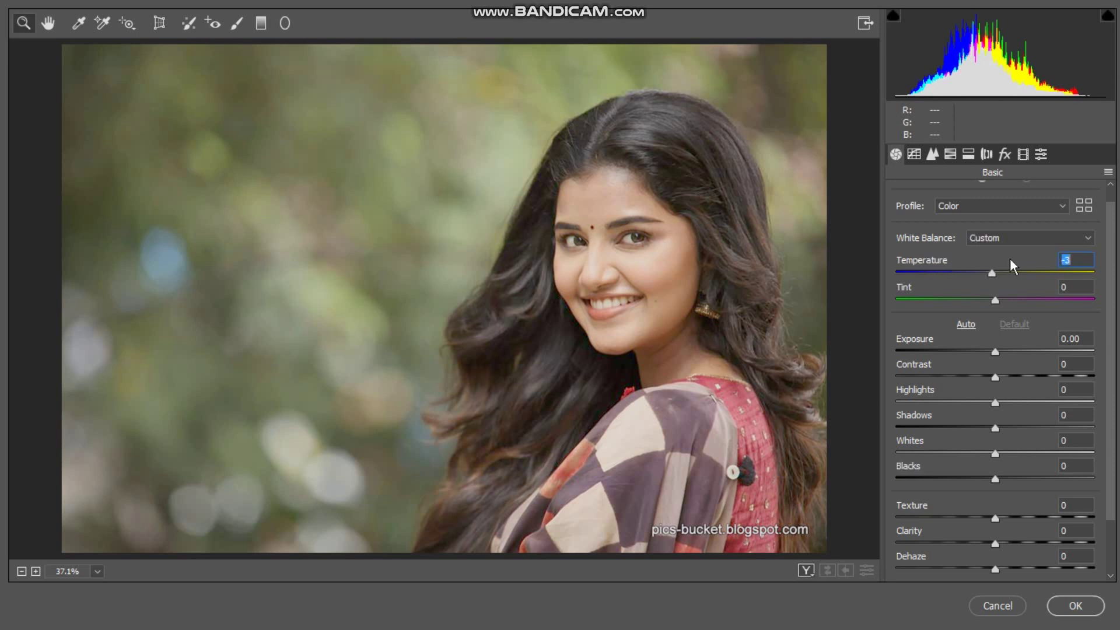
{"action": "left_click_drag", "start_coordinate": [1000, 262], "coordinate": [1001, 265]}
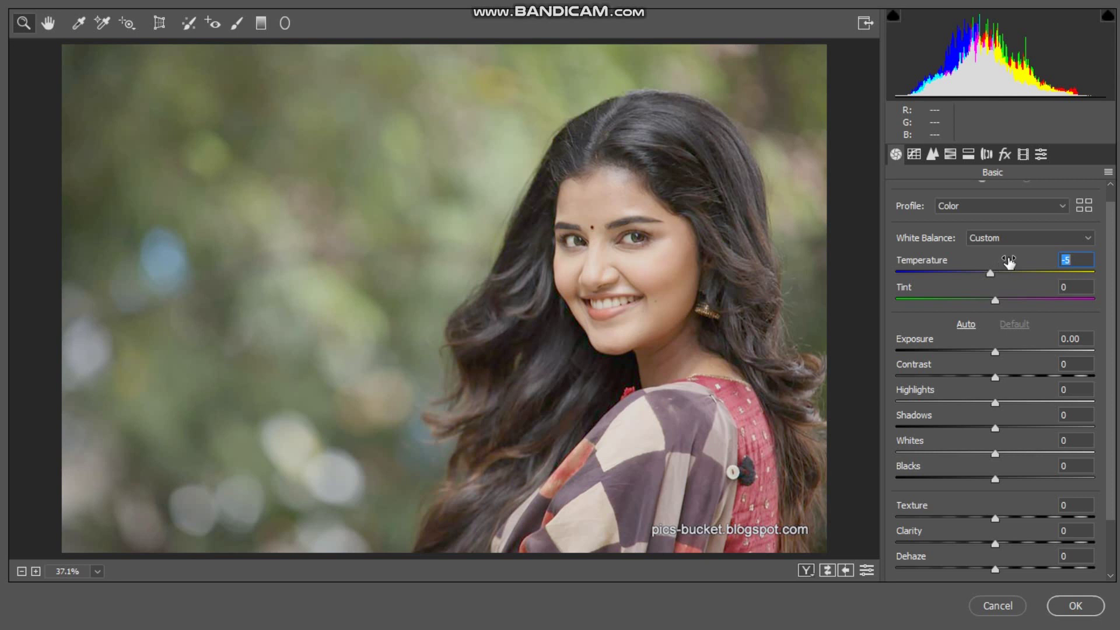
{"action": "type", "text": "0"}
{"action": "key", "text": "Return"}
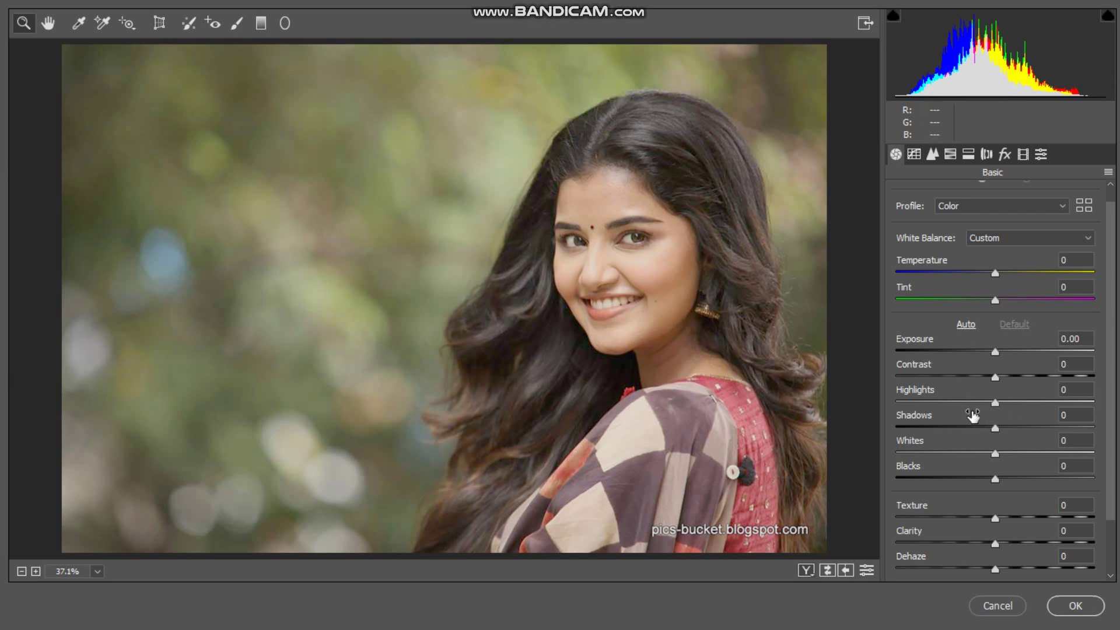
Lower Highlights to -75 and raise Contrast to about +41
{"action": "left_click_drag", "start_coordinate": [1013, 397], "coordinate": [949, 408]}
{"action": "left_click_drag", "start_coordinate": [951, 406], "coordinate": [954, 408]}
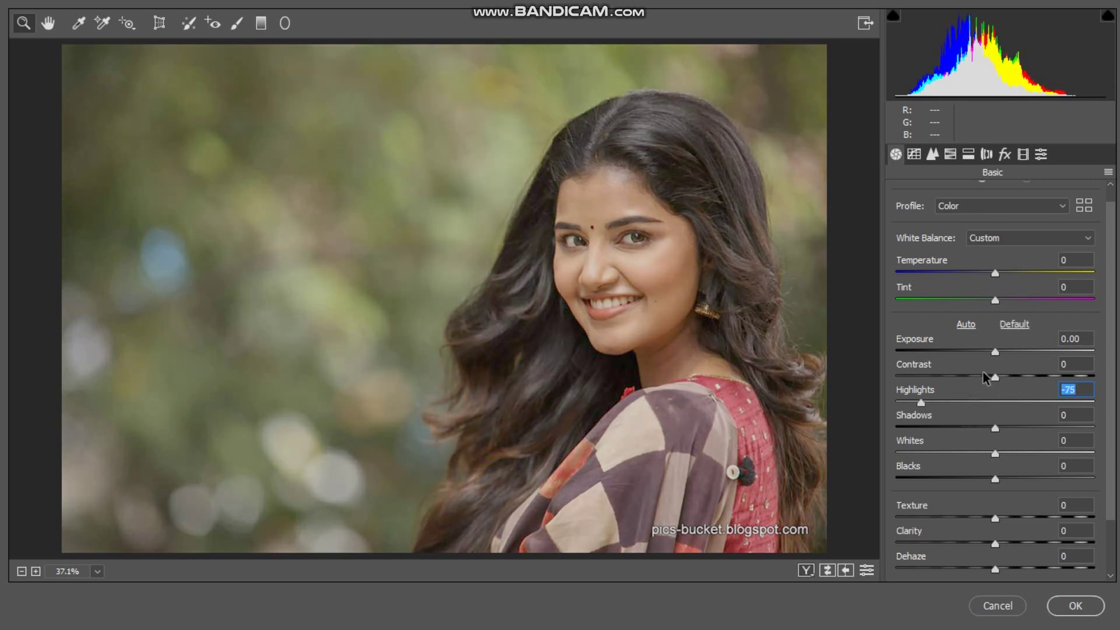
{"action": "left_click_drag", "start_coordinate": [977, 367], "coordinate": [1009, 366]}
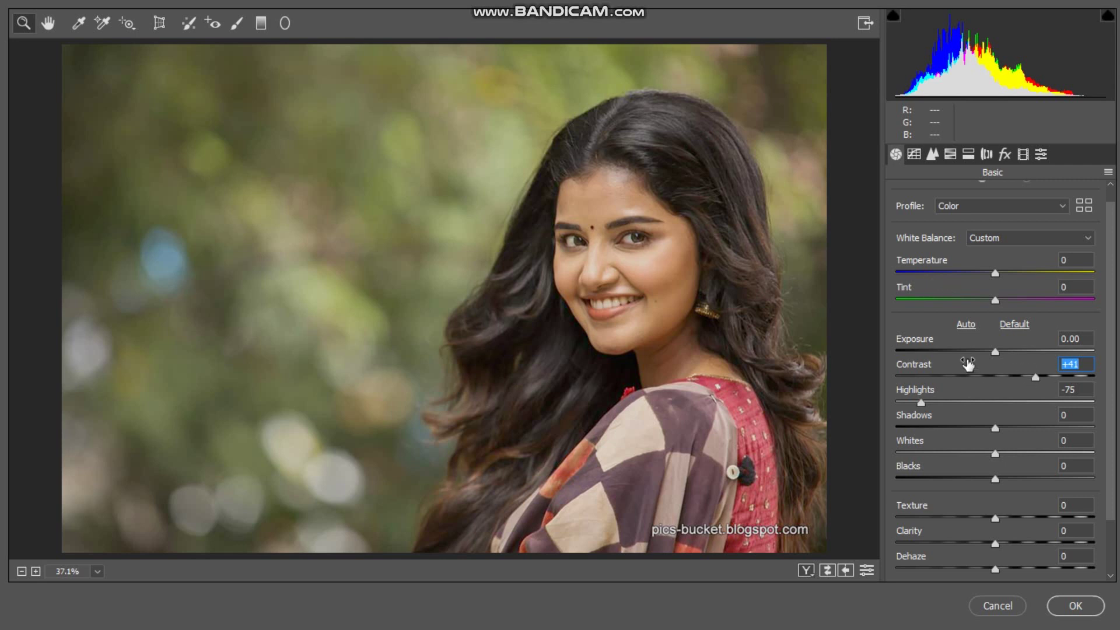
Set Exposure to -0.20, Whites to +23 and Blacks to -38
{"action": "left_click", "coordinate": [1003, 348]}
{"action": "left_click_drag", "start_coordinate": [1003, 348], "coordinate": [1000, 348]}
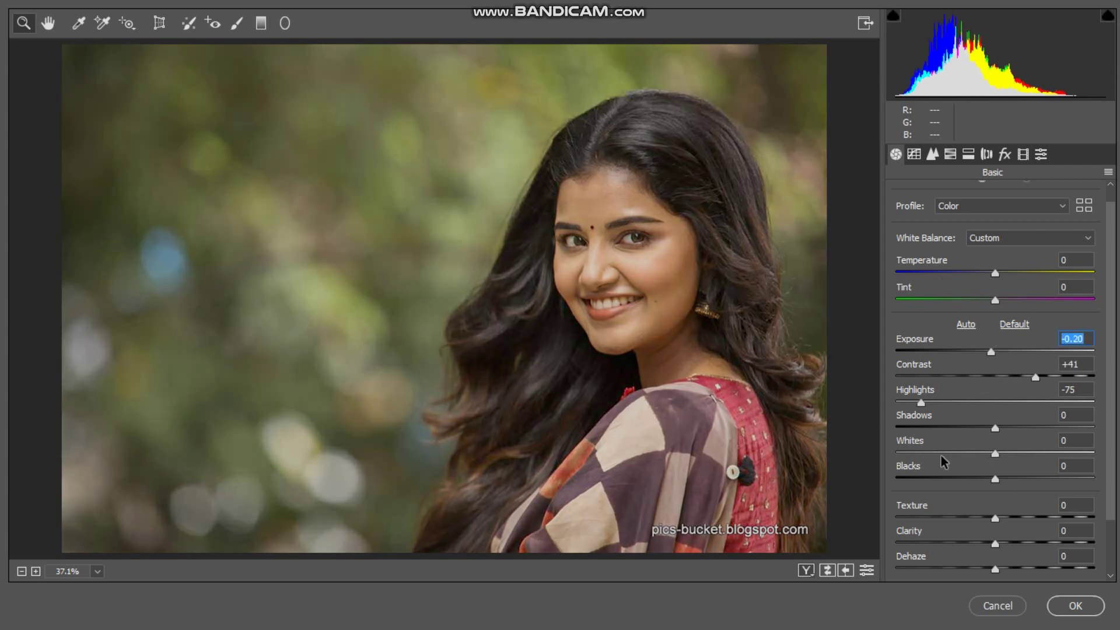
{"action": "left_click", "coordinate": [983, 447]}
{"action": "left_click_drag", "start_coordinate": [983, 447], "coordinate": [1001, 442]}
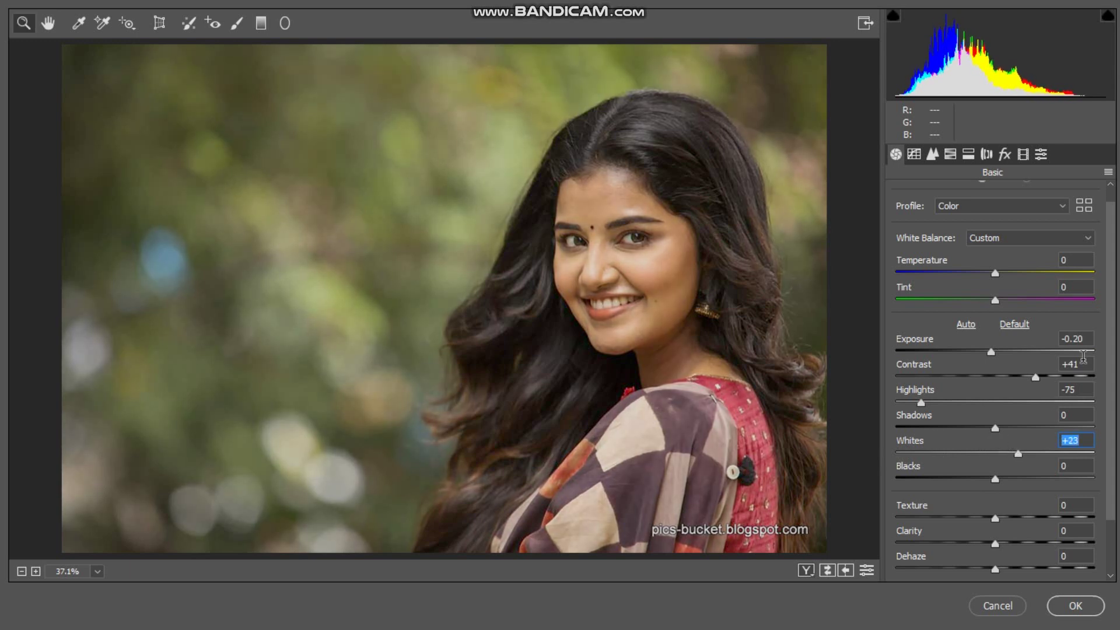
{"action": "left_click_drag", "start_coordinate": [1115, 349], "coordinate": [1117, 405]}
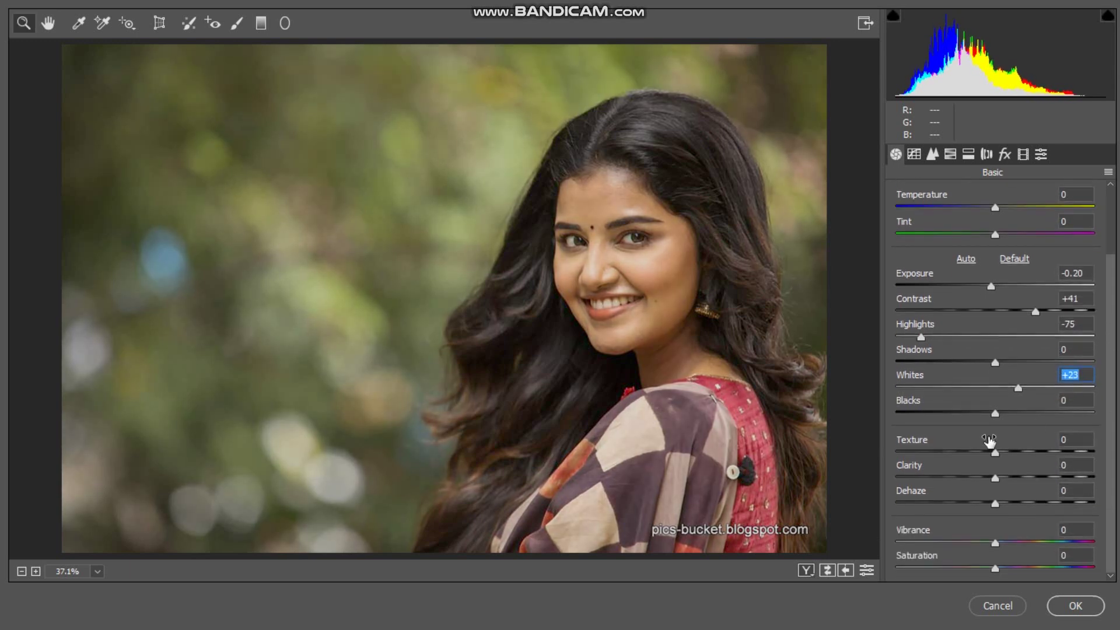
{"action": "left_click_drag", "start_coordinate": [1004, 408], "coordinate": [984, 410]}
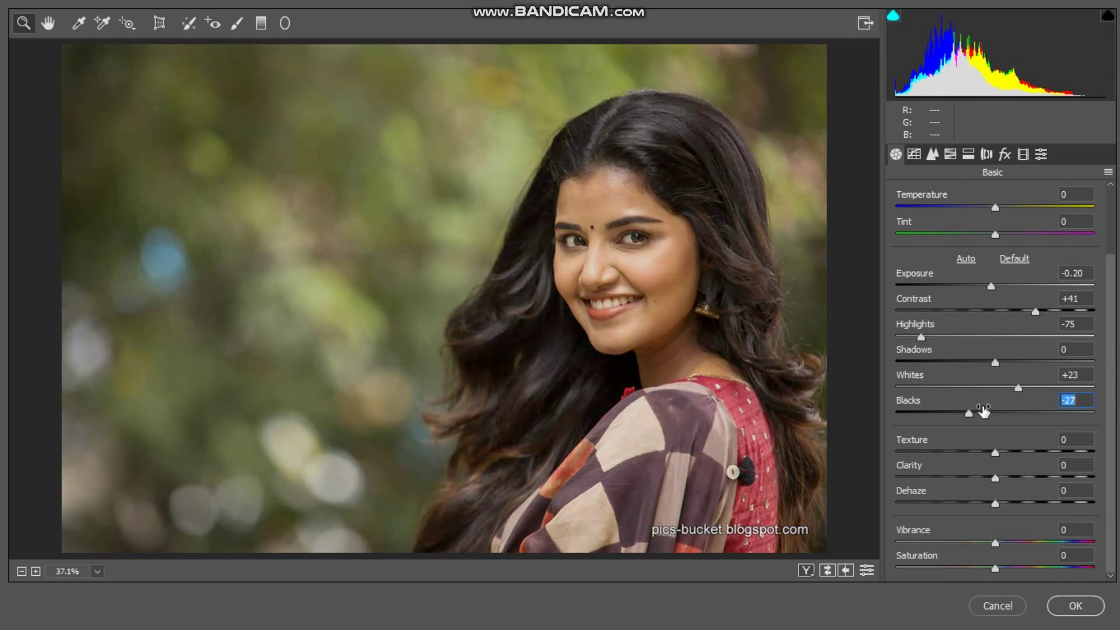
{"action": "mouse_move", "coordinate": [984, 411]}
{"action": "left_mouse_down"}
{"action": "mouse_move", "coordinate": [969, 413]}
{"action": "mouse_move", "coordinate": [1050, 408]}
{"action": "mouse_move", "coordinate": [953, 418]}
{"action": "mouse_move", "coordinate": [975, 424]}
{"action": "left_mouse_up"}
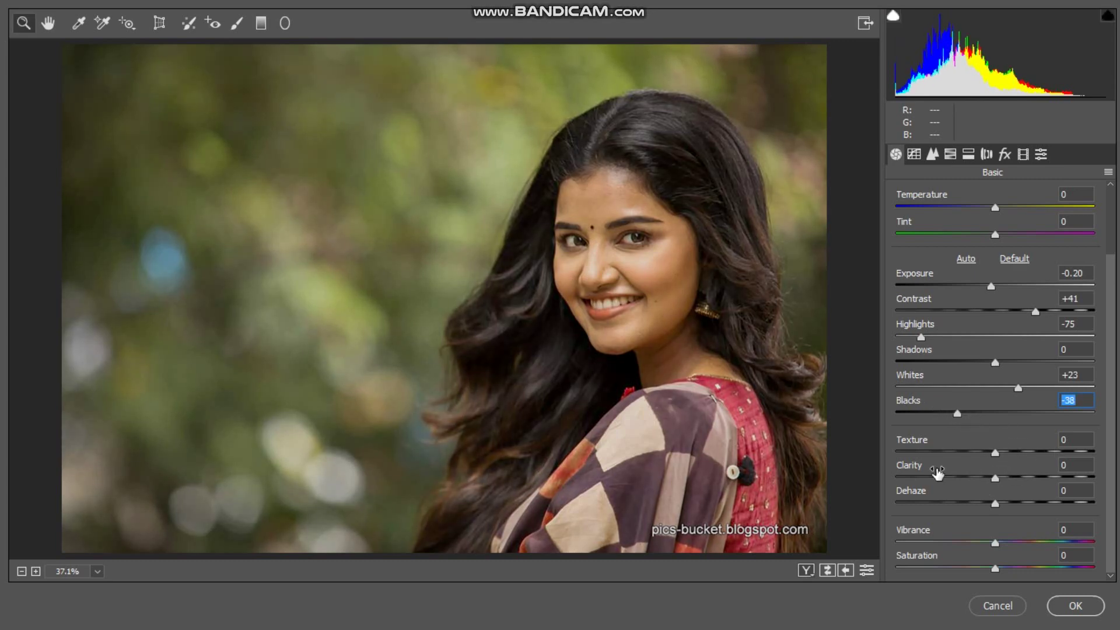
Adjust Clarity and raise Dehaze to +34
{"action": "mouse_move", "coordinate": [1000, 470]}
{"action": "left_mouse_down"}
{"action": "mouse_move", "coordinate": [1032, 469]}
{"action": "mouse_move", "coordinate": [1000, 476]}
{"action": "left_mouse_up"}
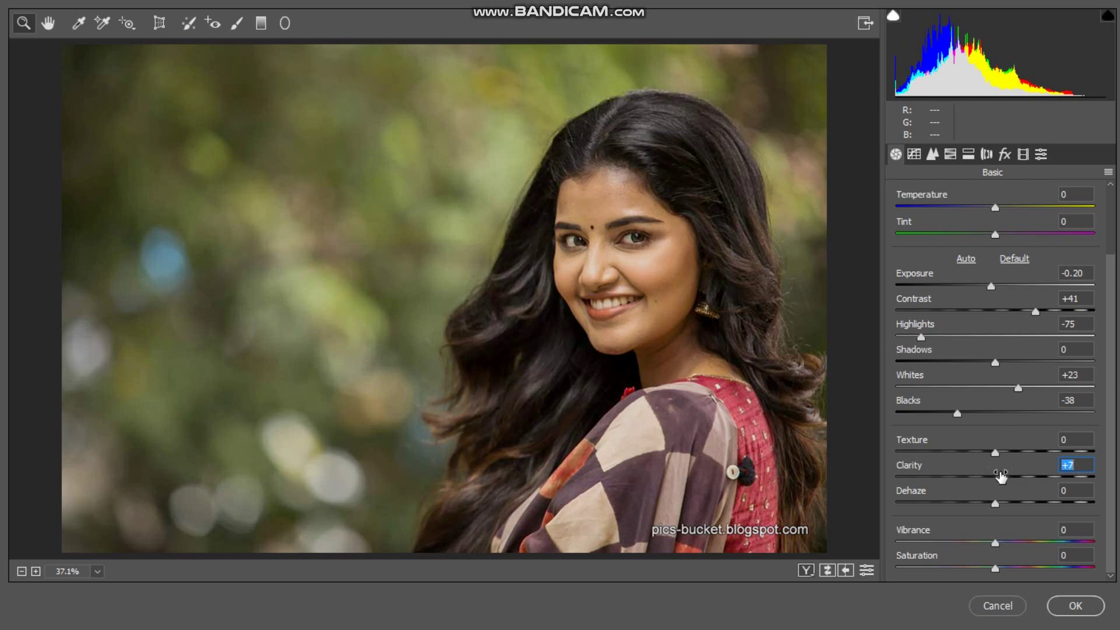
{"action": "type", "text": "0"}
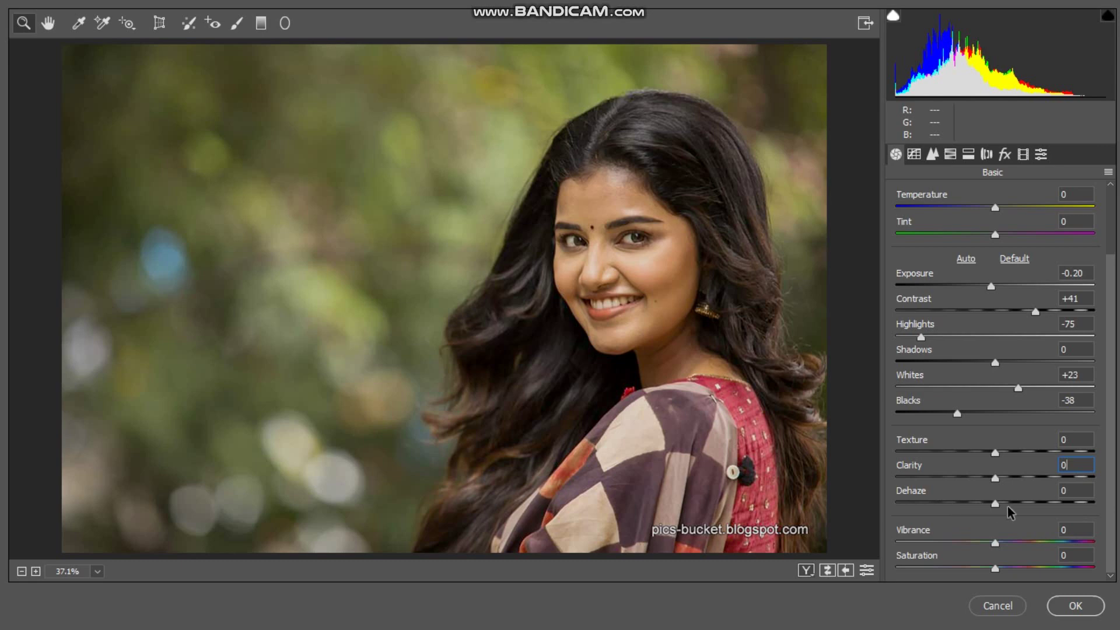
{"action": "left_click_drag", "start_coordinate": [995, 502], "coordinate": [1022, 500]}
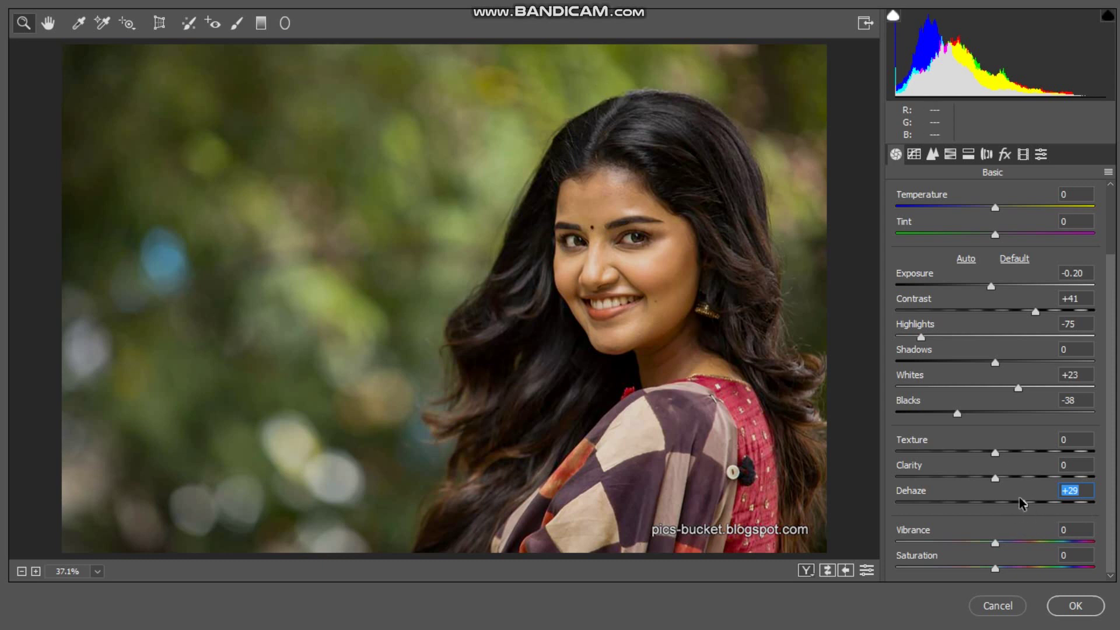
{"action": "left_click_drag", "start_coordinate": [1021, 496], "coordinate": [1026, 497]}
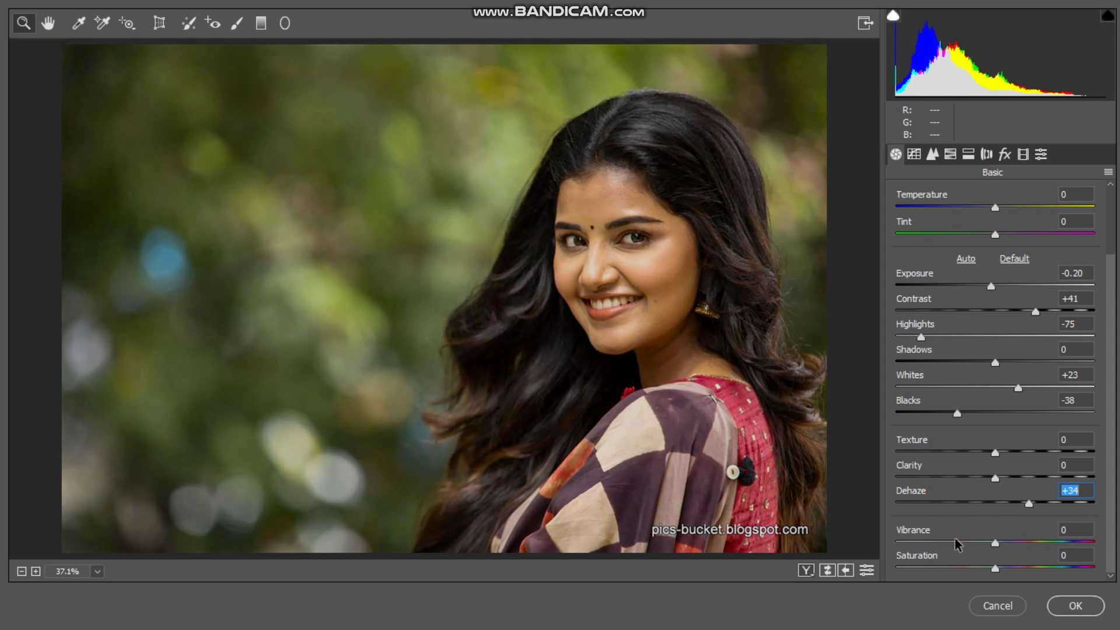
Scrub Vibrance up and settle it at +27
{"action": "left_click_drag", "start_coordinate": [985, 529], "coordinate": [999, 529]}
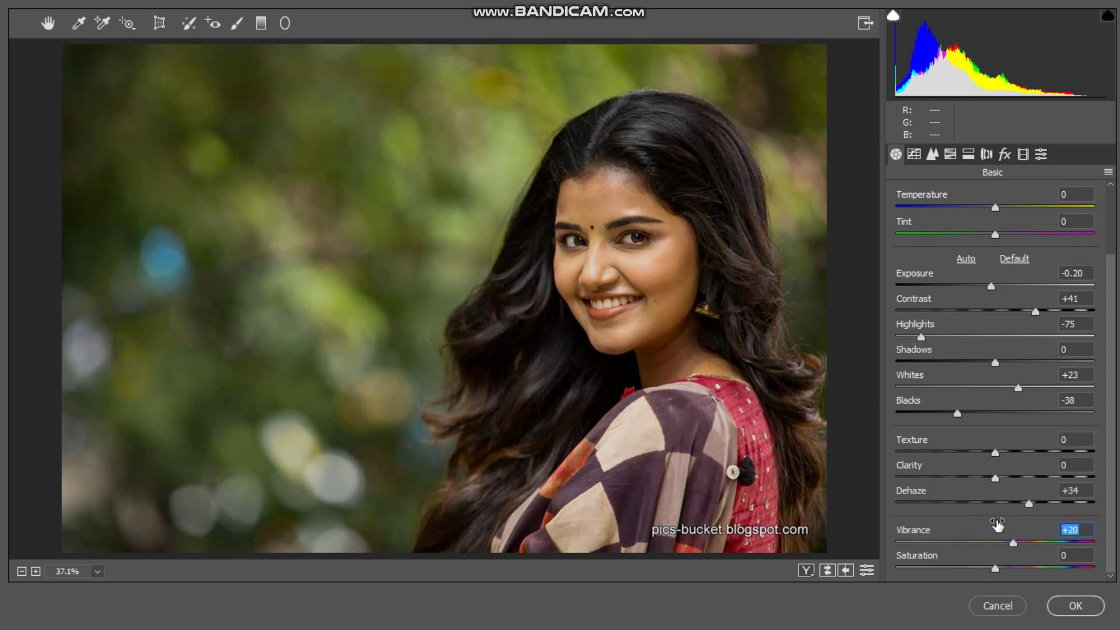
{"action": "left_click_drag", "start_coordinate": [1009, 532], "coordinate": [1014, 530]}
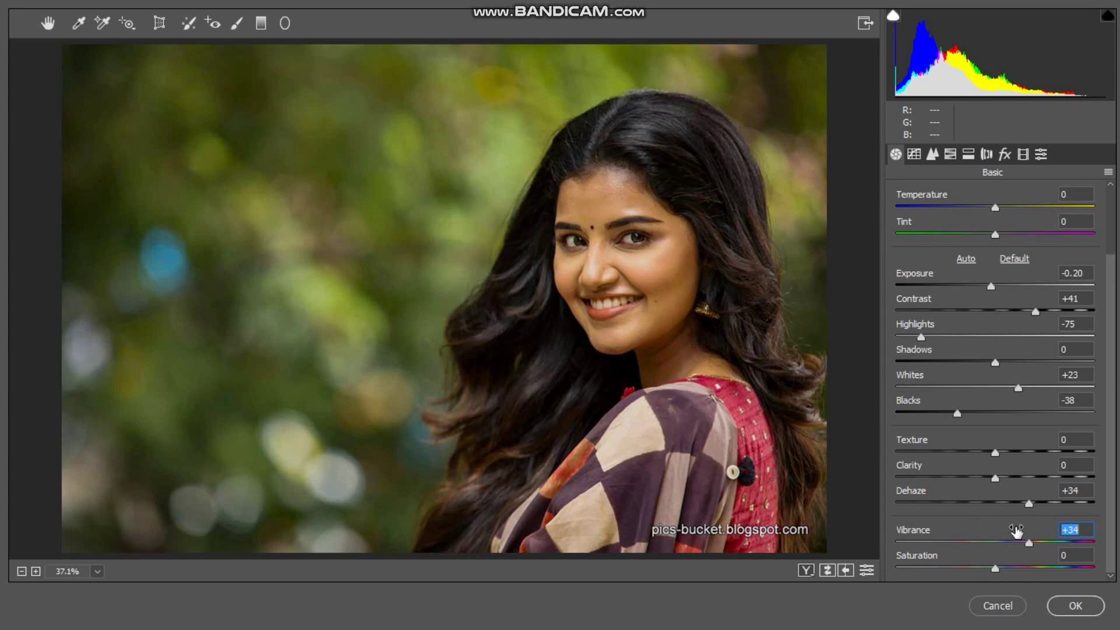
{"action": "left_click_drag", "start_coordinate": [1016, 531], "coordinate": [1011, 534]}
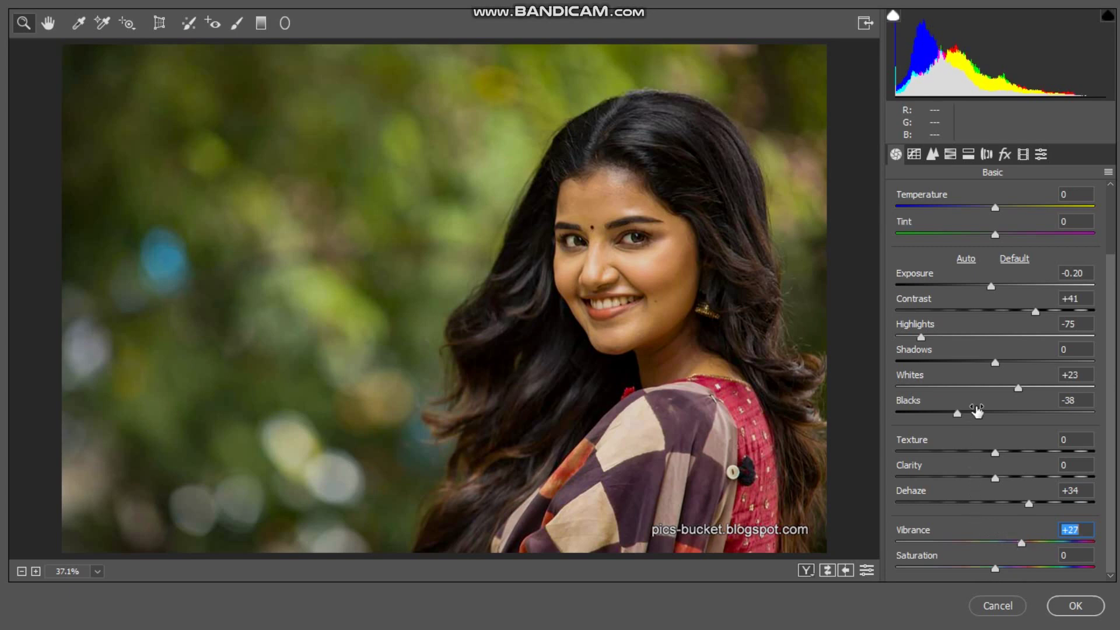
{"action": "left_click", "coordinate": [934, 155]}
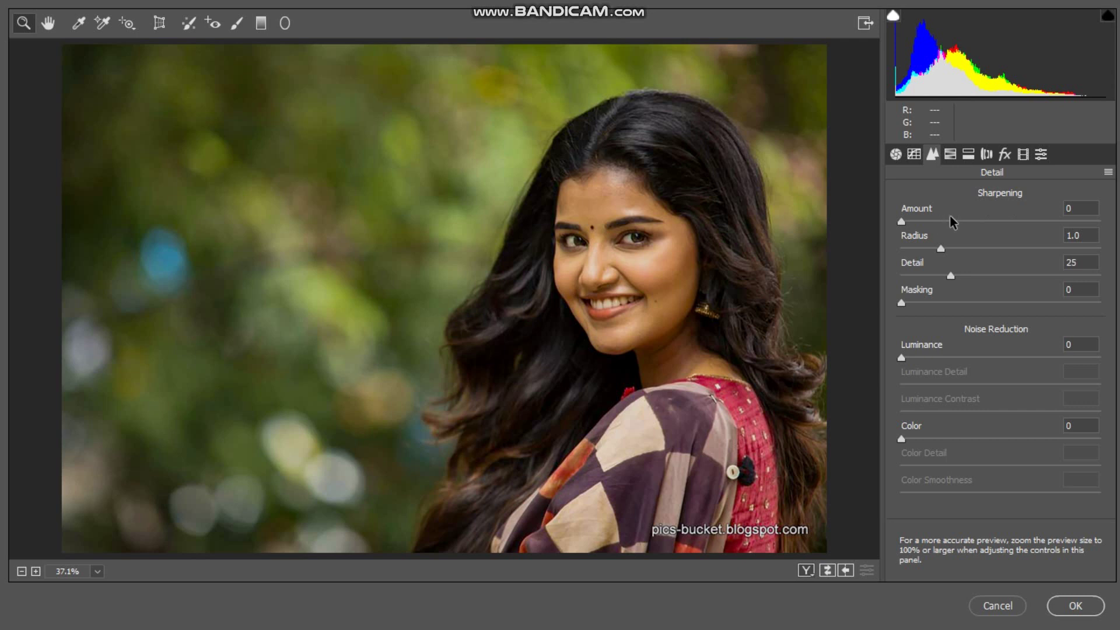
Add Sharpening Amount 22 and boost the Greens saturation
{"action": "left_click_drag", "start_coordinate": [903, 222], "coordinate": [975, 223]}
{"action": "left_click", "coordinate": [951, 155]}
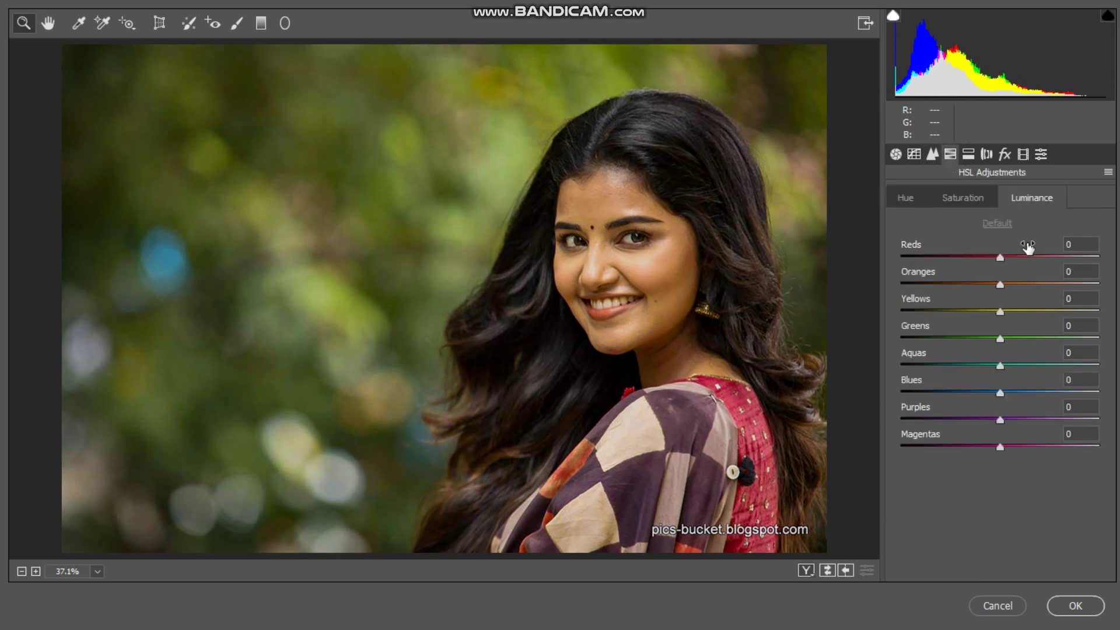
{"action": "left_click", "coordinate": [958, 198]}
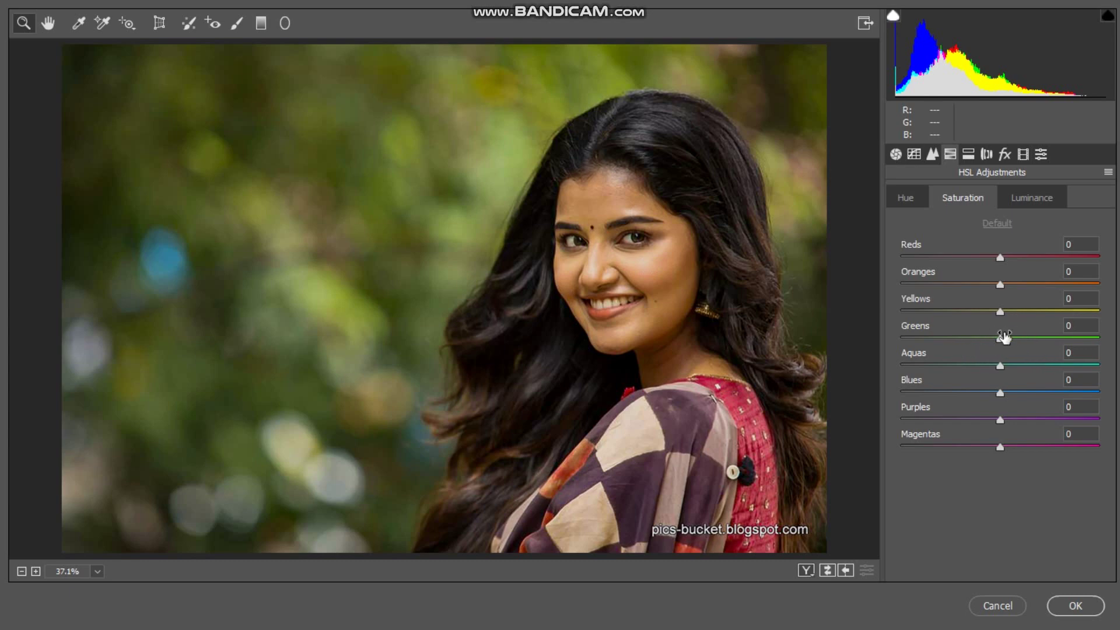
{"action": "mouse_move", "coordinate": [997, 332]}
{"action": "left_mouse_down"}
{"action": "mouse_move", "coordinate": [1085, 332]}
{"action": "mouse_move", "coordinate": [1034, 333]}
{"action": "left_mouse_up"}
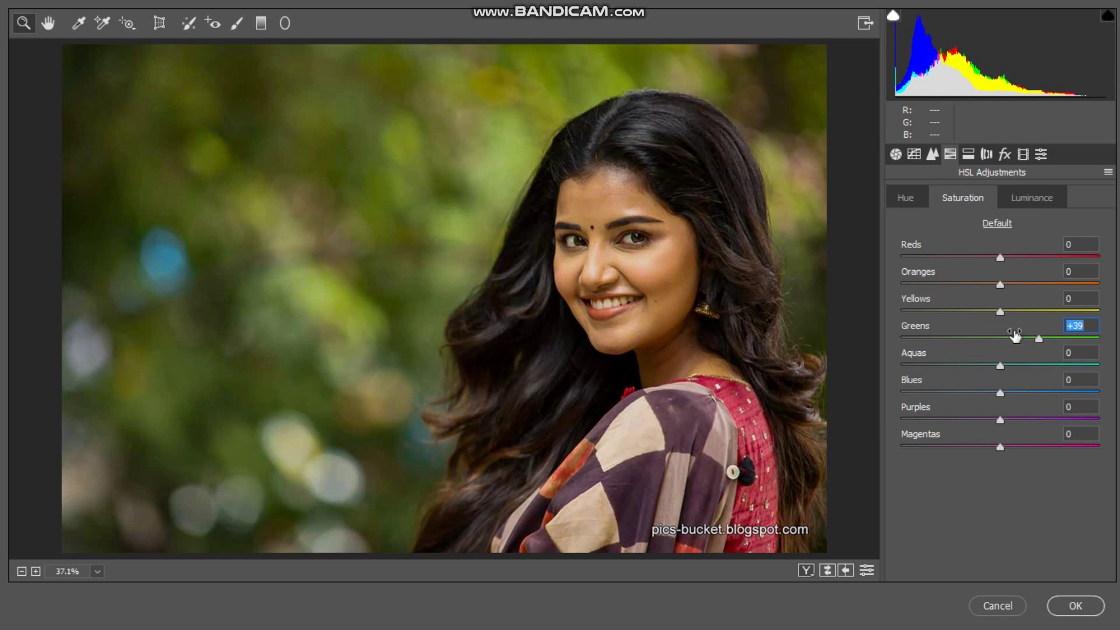
Brighten Oranges luminance and shift the Greens hue to -67 for a yellow-olive background
{"action": "left_click", "coordinate": [1027, 200]}
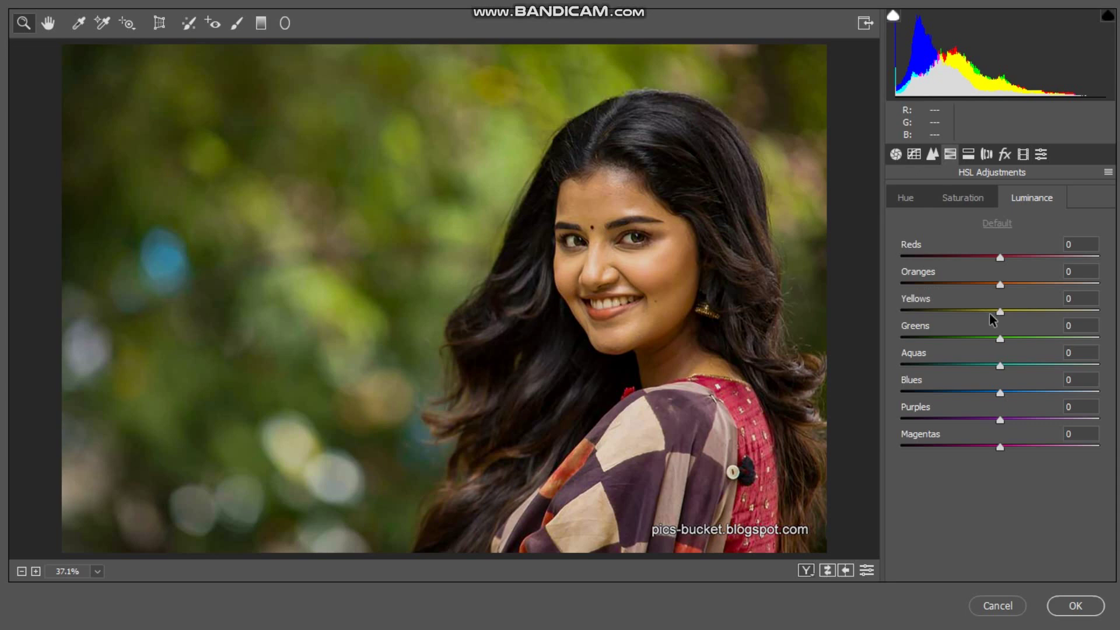
{"action": "left_click", "coordinate": [985, 274]}
{"action": "left_click_drag", "start_coordinate": [985, 274], "coordinate": [991, 271]}
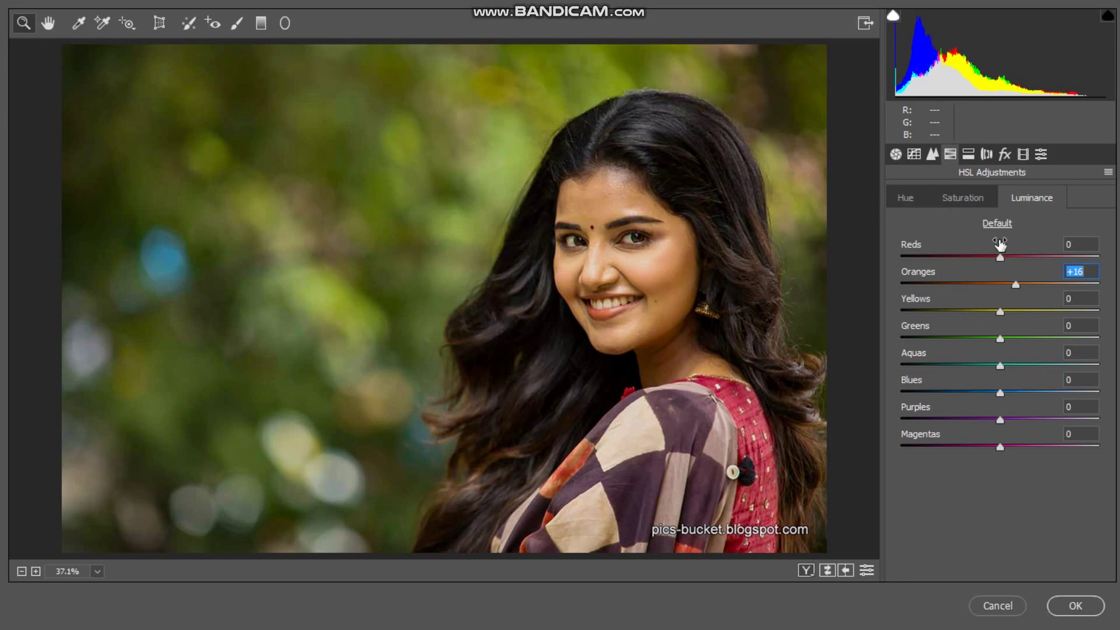
{"action": "left_click", "coordinate": [910, 204]}
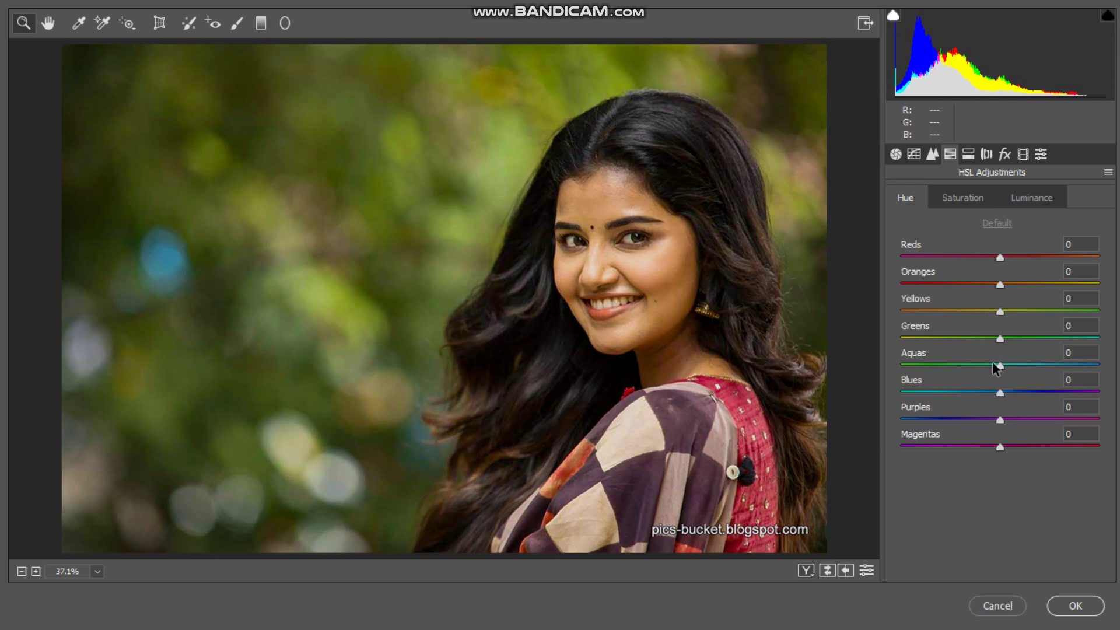
{"action": "left_click_drag", "start_coordinate": [1007, 337], "coordinate": [947, 347]}
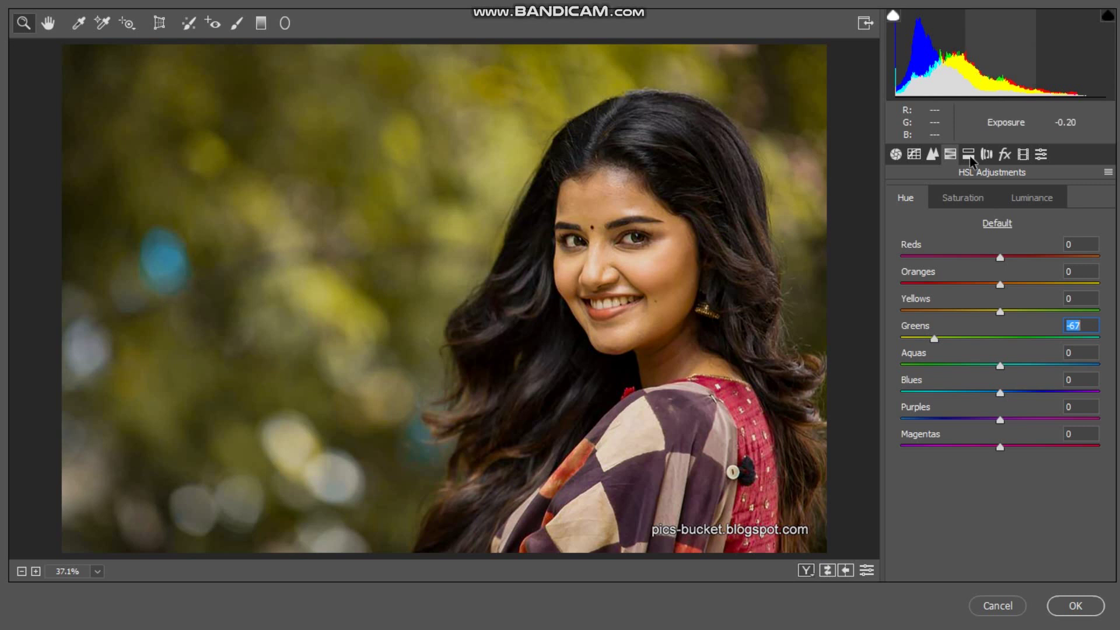
{"action": "left_click", "coordinate": [896, 155]}
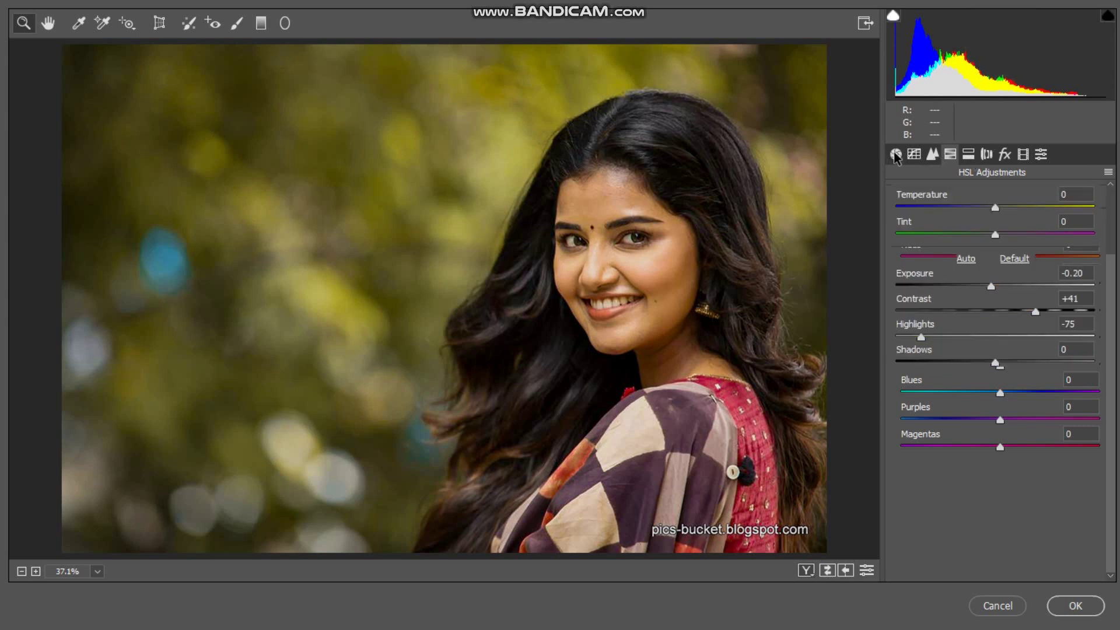
Add a Post Crop vignette of about -11 to darken the portrait's corners
{"action": "left_click", "coordinate": [1005, 155]}
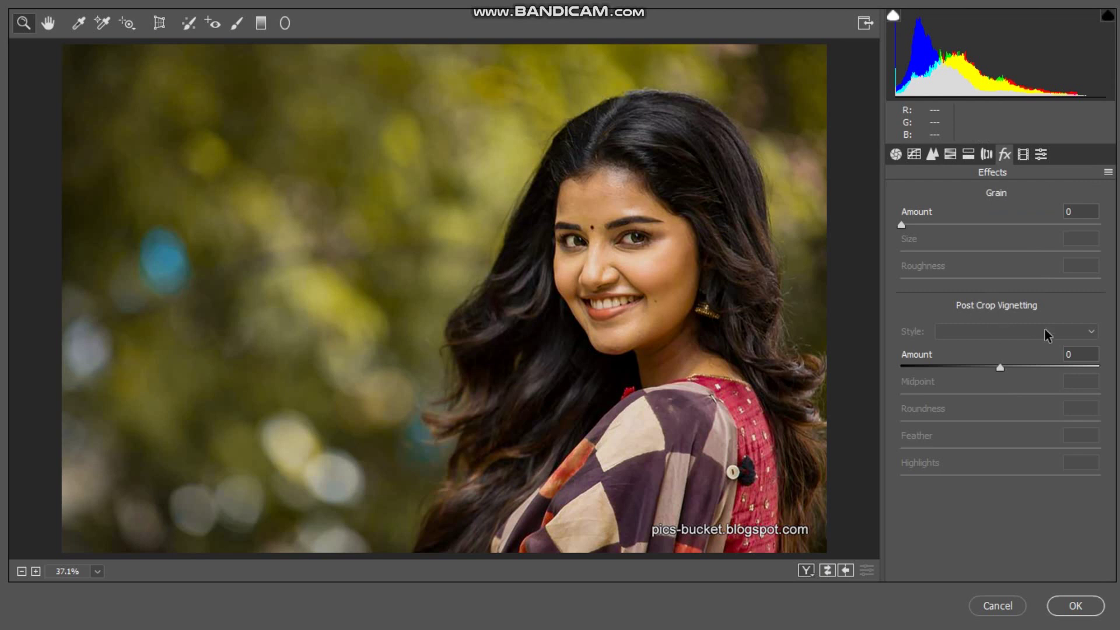
{"action": "left_click_drag", "start_coordinate": [1015, 354], "coordinate": [997, 358]}
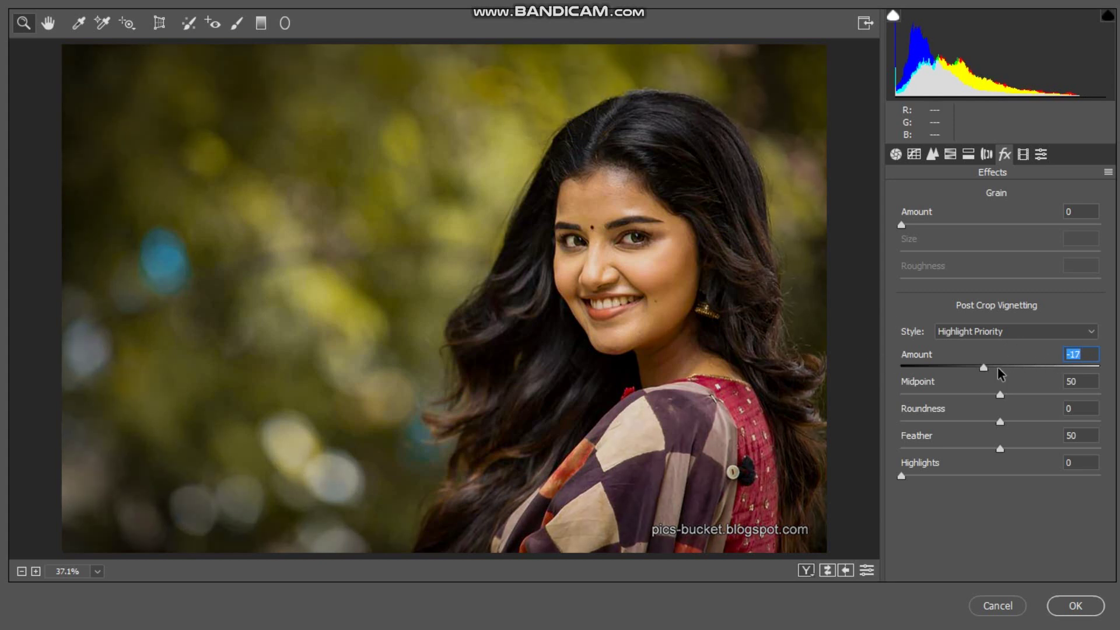
{"action": "left_click_drag", "start_coordinate": [990, 356], "coordinate": [996, 354]}
{"action": "left_click", "coordinate": [897, 155]}
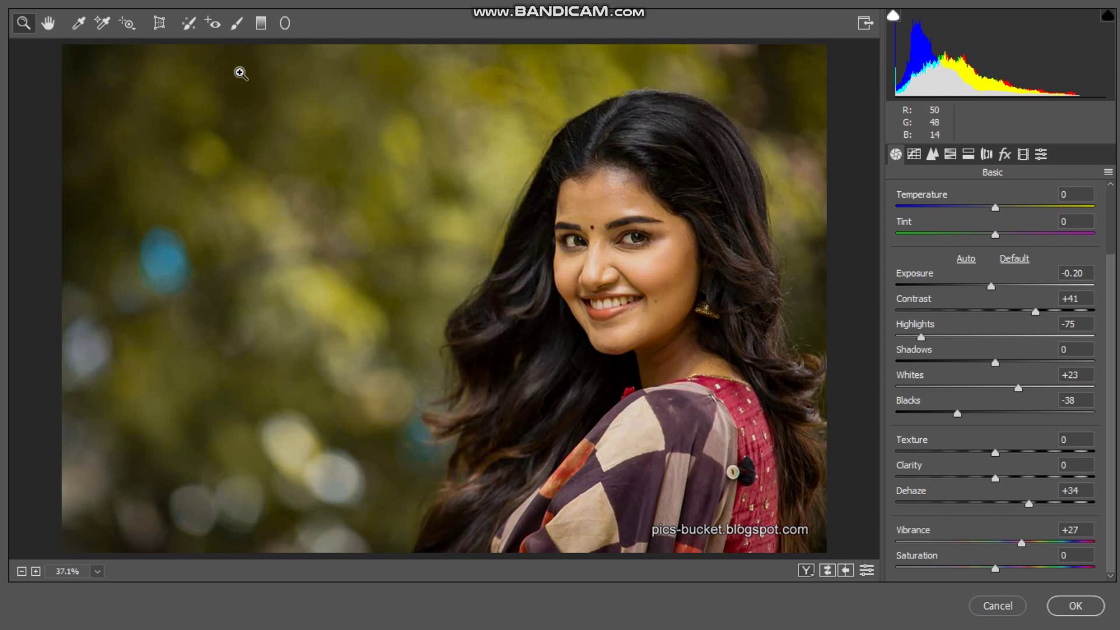
{"action": "left_click", "coordinate": [237, 23]}
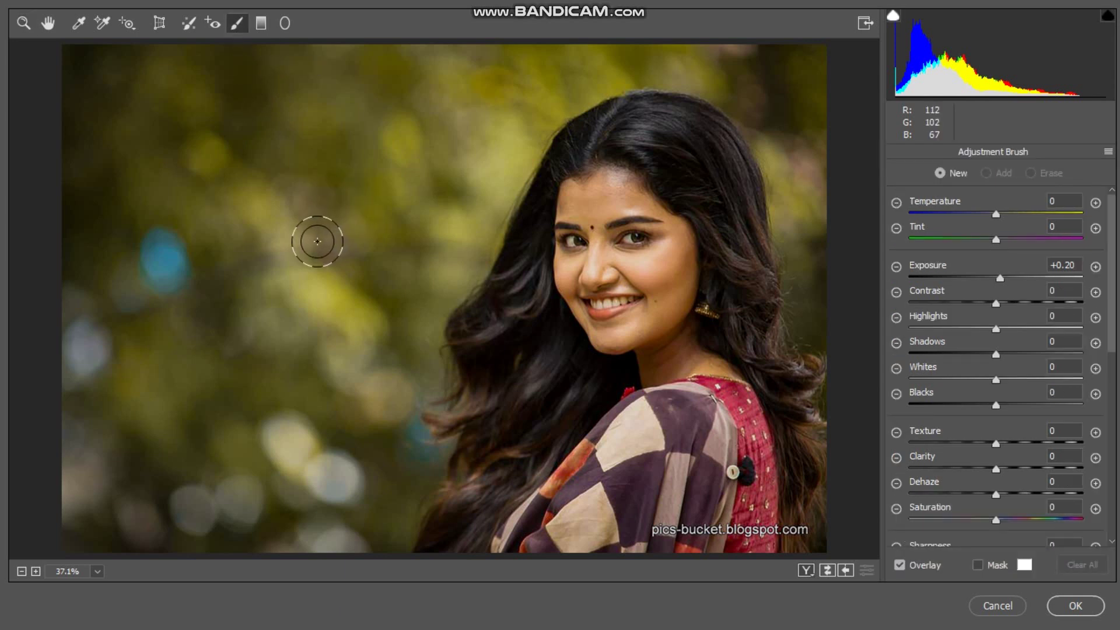
Reset local correction settings to zero and enlarge the Adjustment Brush
{"action": "left_click", "coordinate": [1108, 152]}
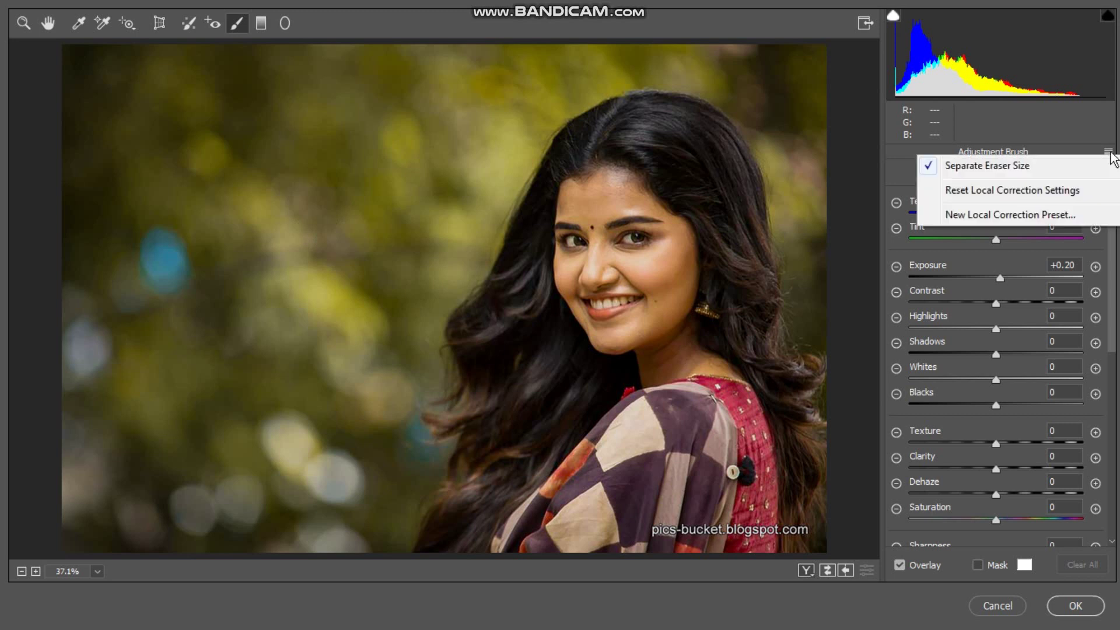
{"action": "left_click", "coordinate": [986, 191]}
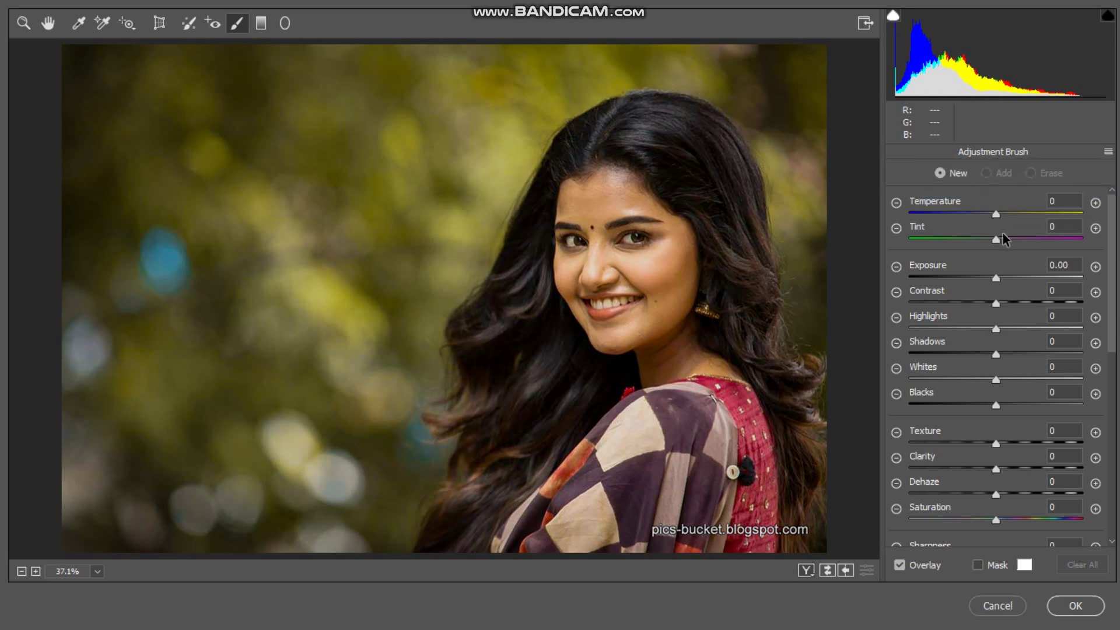
{"action": "key", "text": "bracketright"}
{"action": "left_click_drag", "start_coordinate": [216, 228], "coordinate": [200, 233]}
{"action": "key", "text": "bracketright"}
{"action": "key", "text": "bracketright"}
{"action": "key", "text": "bracketright"}
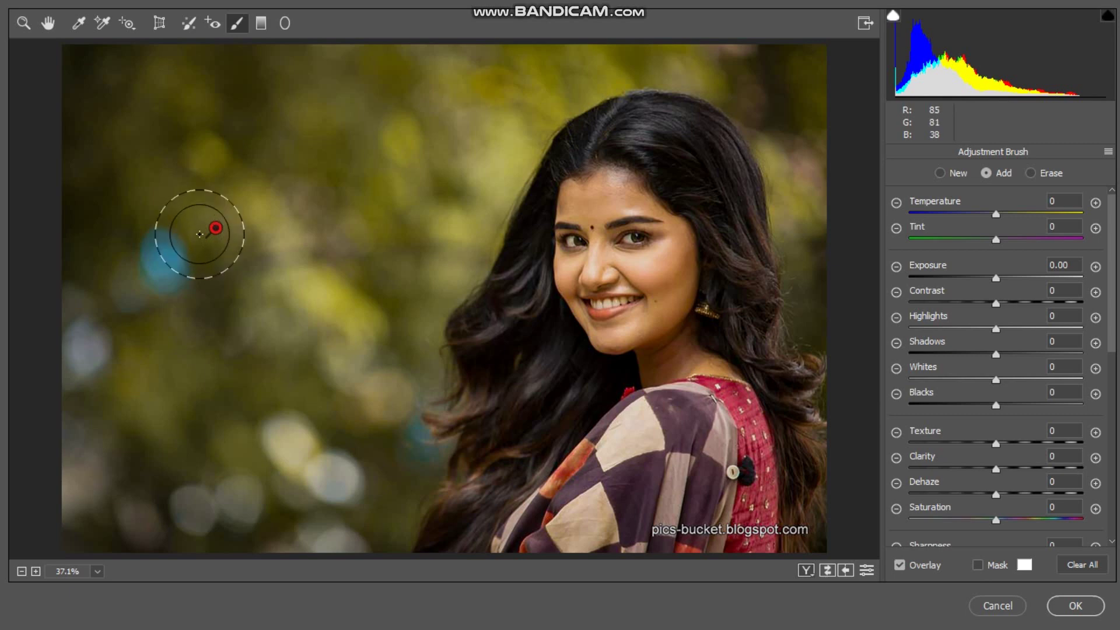
{"action": "key", "text": "bracketright"}
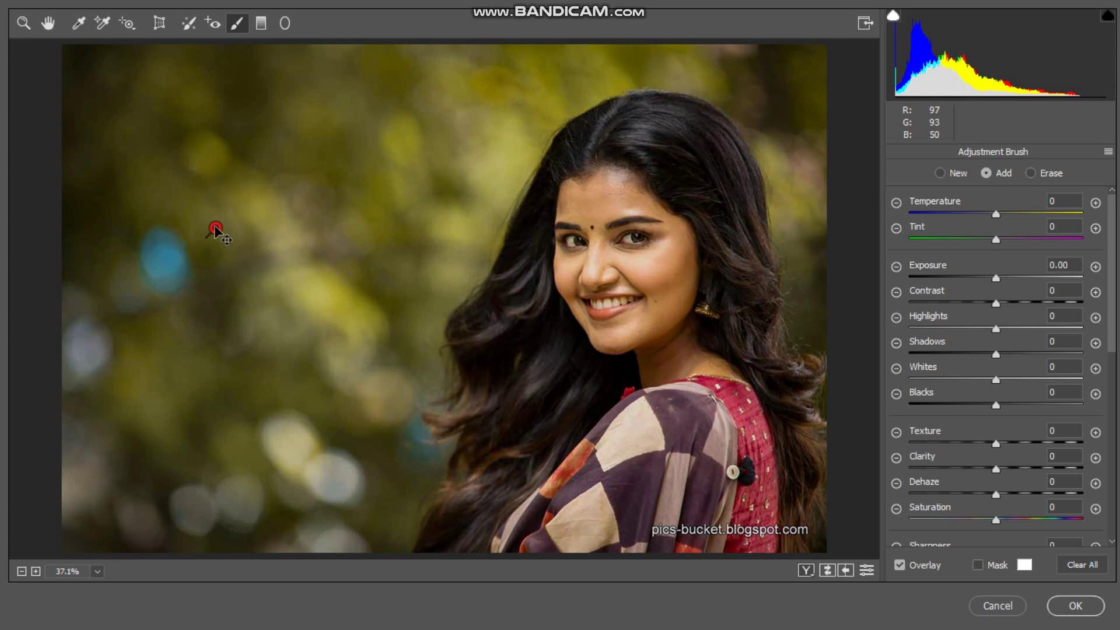
Repaint the mask over the left blurred background and raise its Exposure to +1.65
{"action": "key", "text": "Delete"}
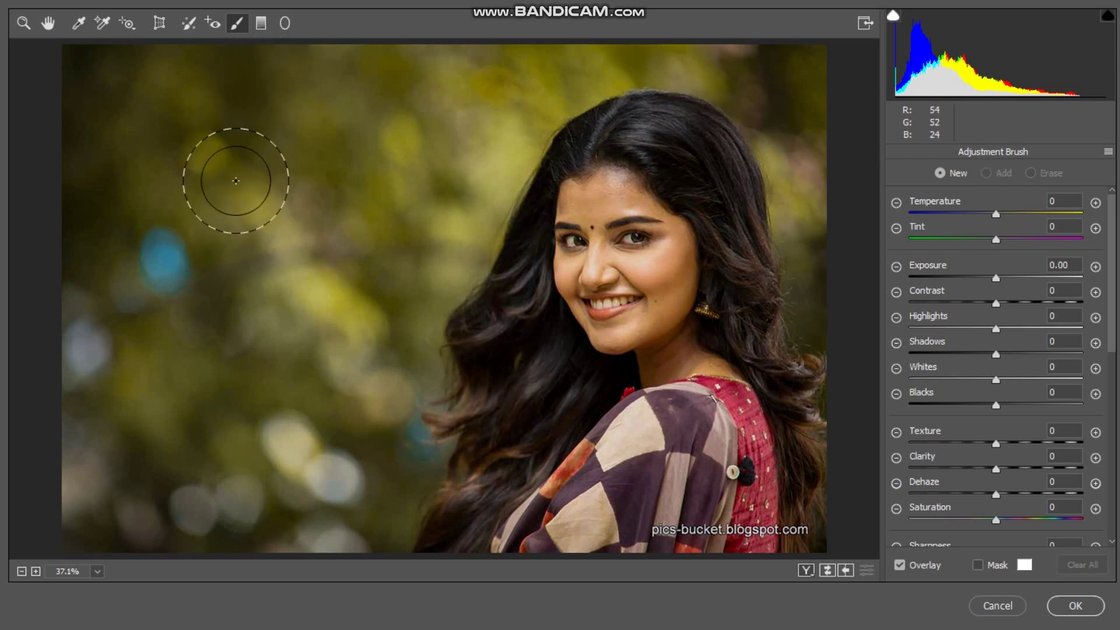
{"action": "left_click_drag", "start_coordinate": [258, 270], "coordinate": [181, 280]}
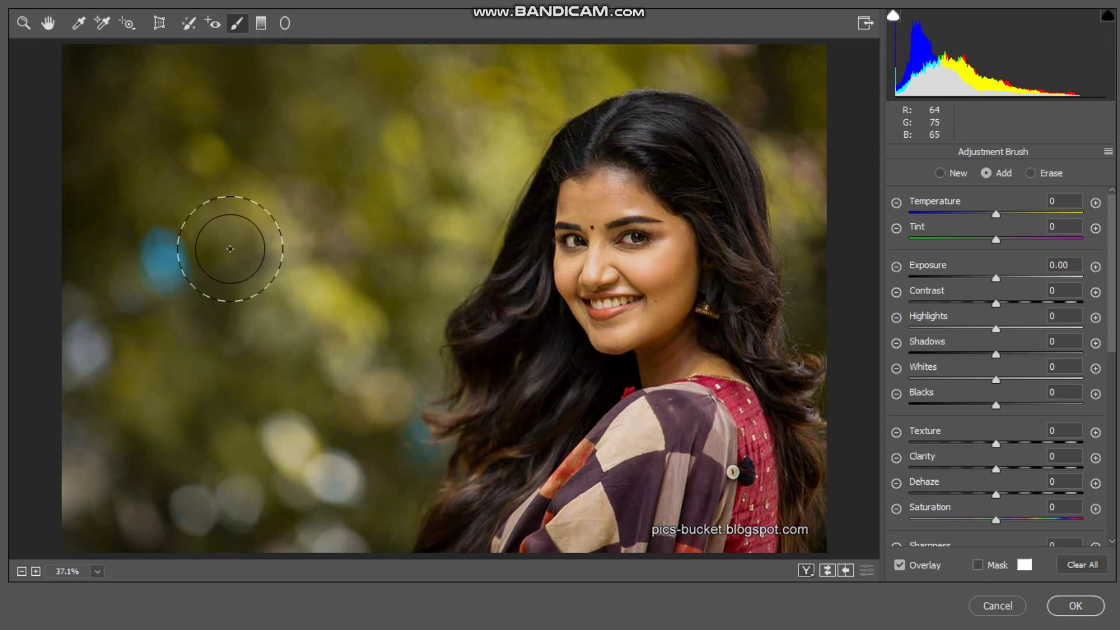
{"action": "left_click_drag", "start_coordinate": [204, 229], "coordinate": [188, 243]}
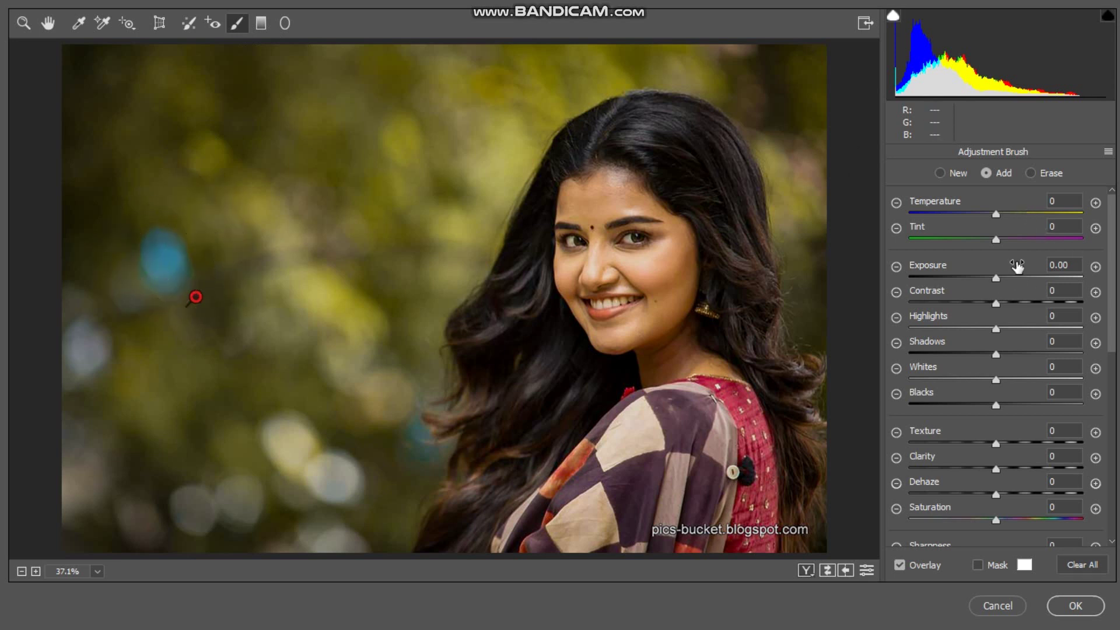
{"action": "left_click_drag", "start_coordinate": [988, 272], "coordinate": [1013, 271]}
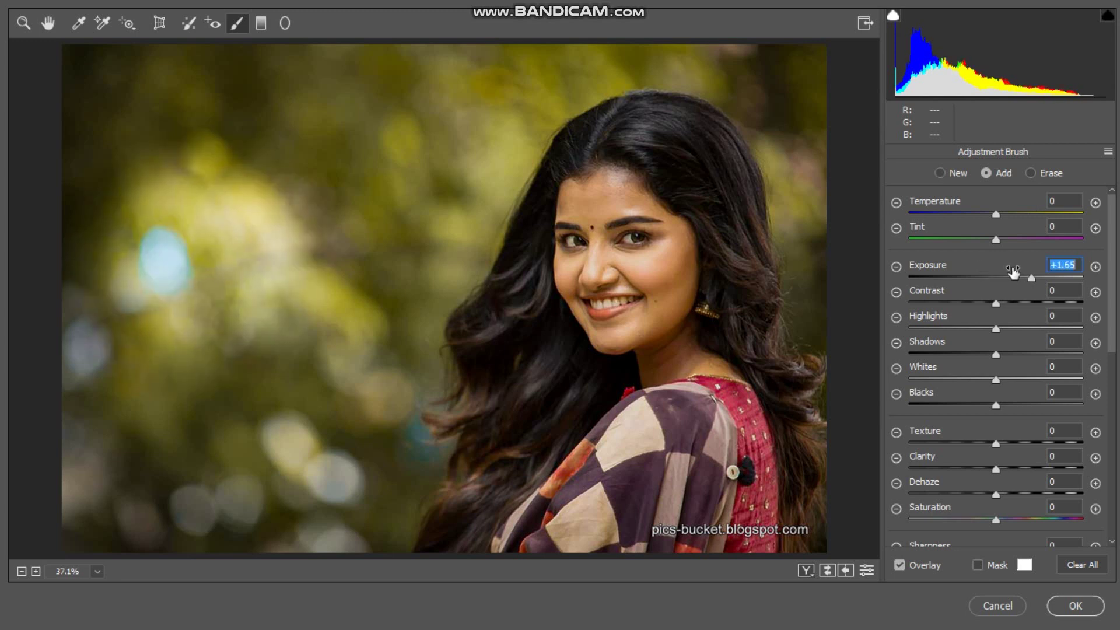
Extend the mask down the left background with Exposure +0.85, Saturation +26, Temperature -60
{"action": "mouse_move", "coordinate": [1014, 269]}
{"action": "left_mouse_down"}
{"action": "mouse_move", "coordinate": [985, 272]}
{"action": "mouse_move", "coordinate": [1002, 273]}
{"action": "mouse_move", "coordinate": [996, 295]}
{"action": "left_mouse_up"}
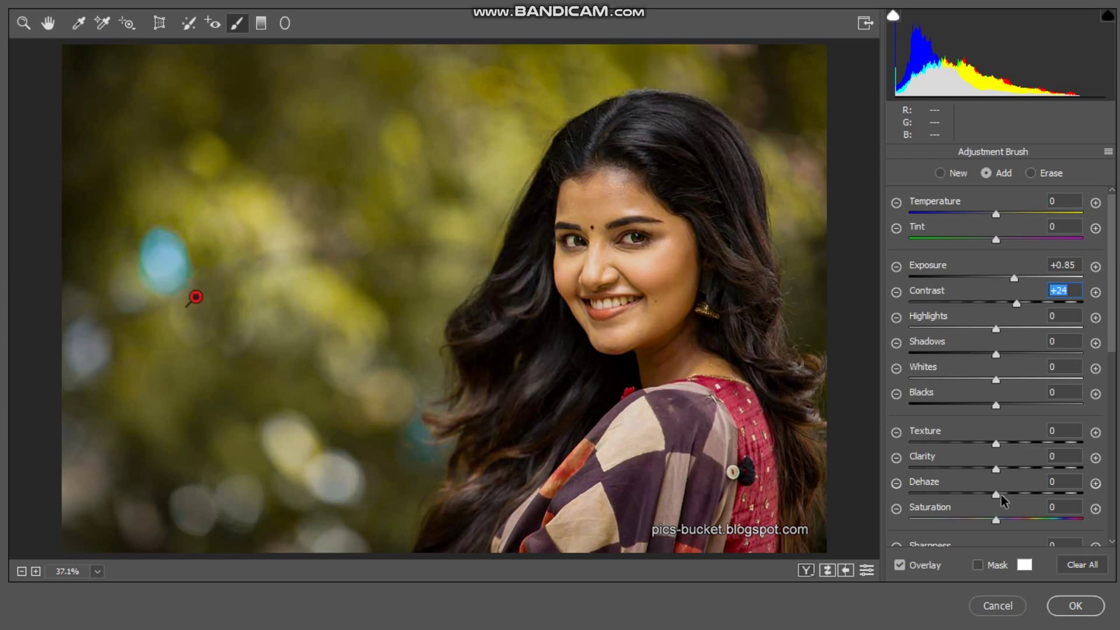
{"action": "mouse_move", "coordinate": [984, 491]}
{"action": "left_mouse_down"}
{"action": "mouse_move", "coordinate": [1001, 490]}
{"action": "mouse_move", "coordinate": [1005, 512]}
{"action": "left_mouse_up"}
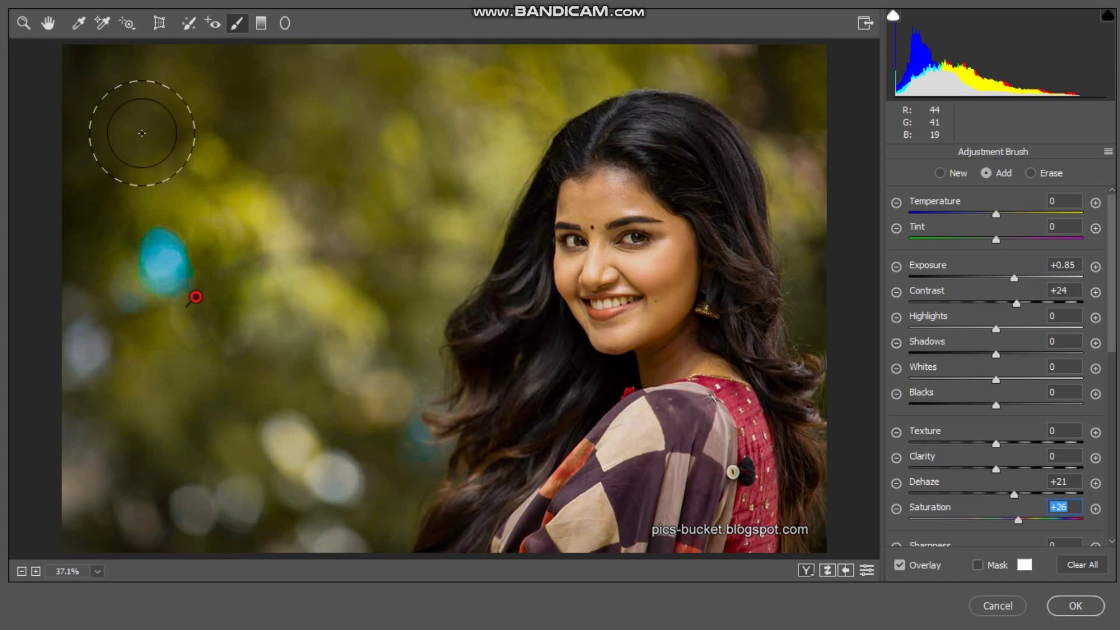
{"action": "key", "text": "bracketright"}
{"action": "key", "text": "bracketright"}
{"action": "key", "text": "bracketright"}
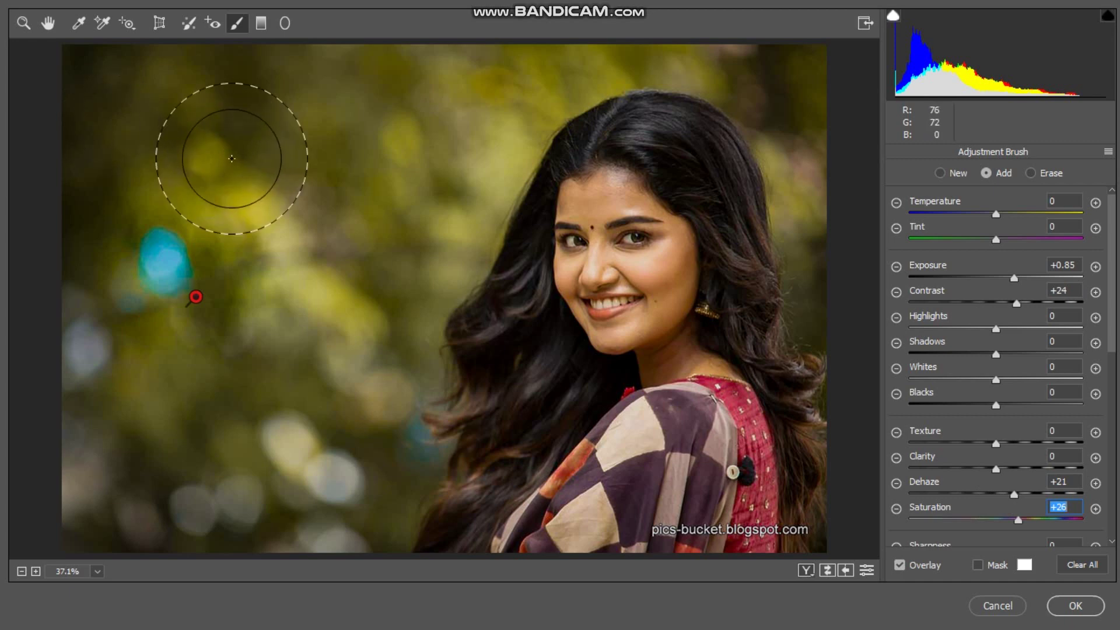
{"action": "mouse_move", "coordinate": [307, 89]}
{"action": "left_mouse_down"}
{"action": "mouse_move", "coordinate": [249, 511]}
{"action": "mouse_move", "coordinate": [338, 325]}
{"action": "mouse_move", "coordinate": [325, 450]}
{"action": "mouse_move", "coordinate": [430, 125]}
{"action": "mouse_move", "coordinate": [678, 5]}
{"action": "left_mouse_up"}
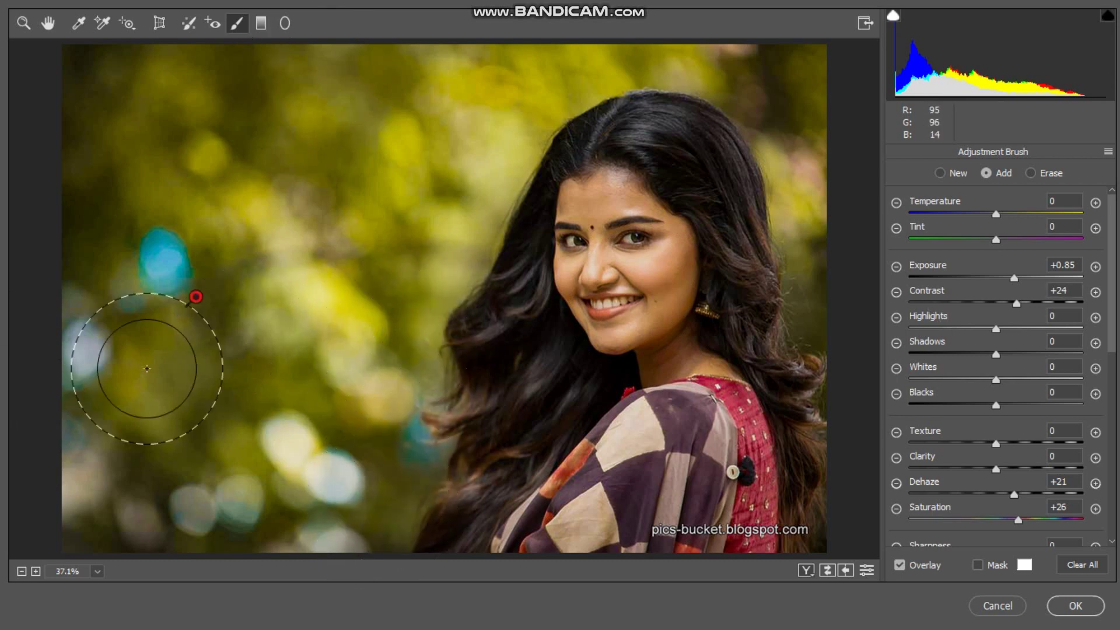
{"action": "left_click_drag", "start_coordinate": [996, 214], "coordinate": [944, 213]}
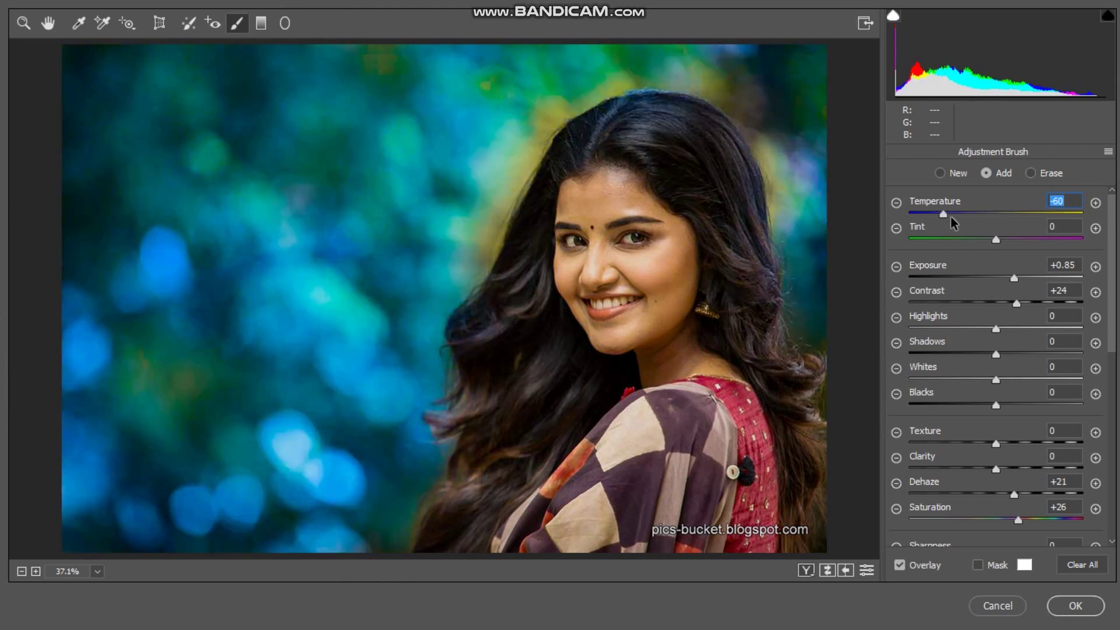
{"action": "left_click_drag", "start_coordinate": [952, 220], "coordinate": [953, 216]}
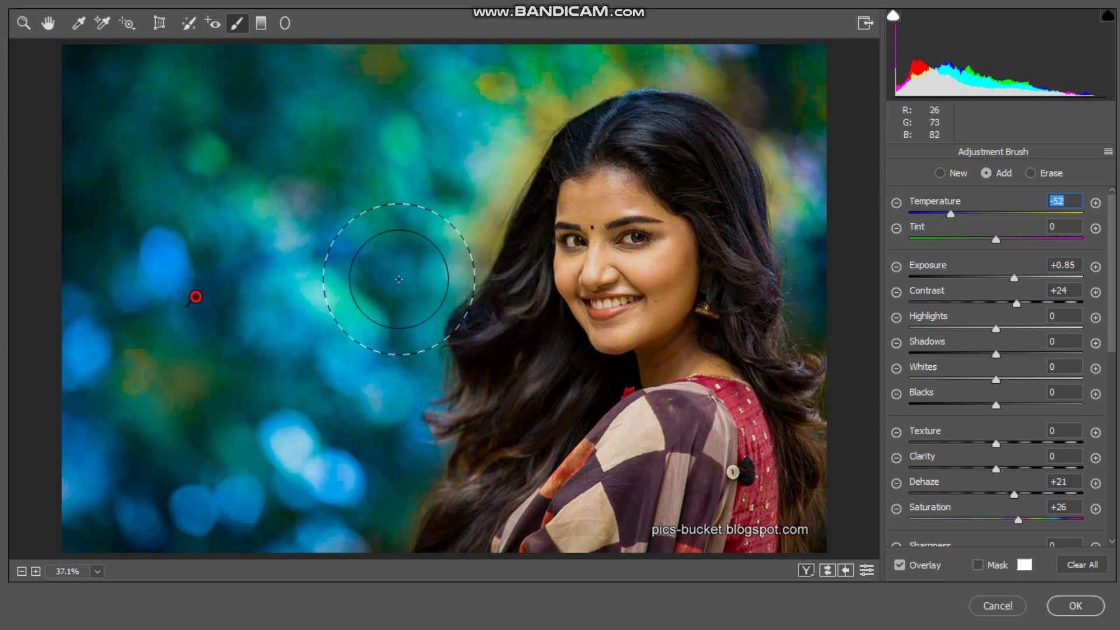
{"action": "left_click_drag", "start_coordinate": [961, 212], "coordinate": [1040, 239]}
{"action": "left_click", "coordinate": [1069, 240]}
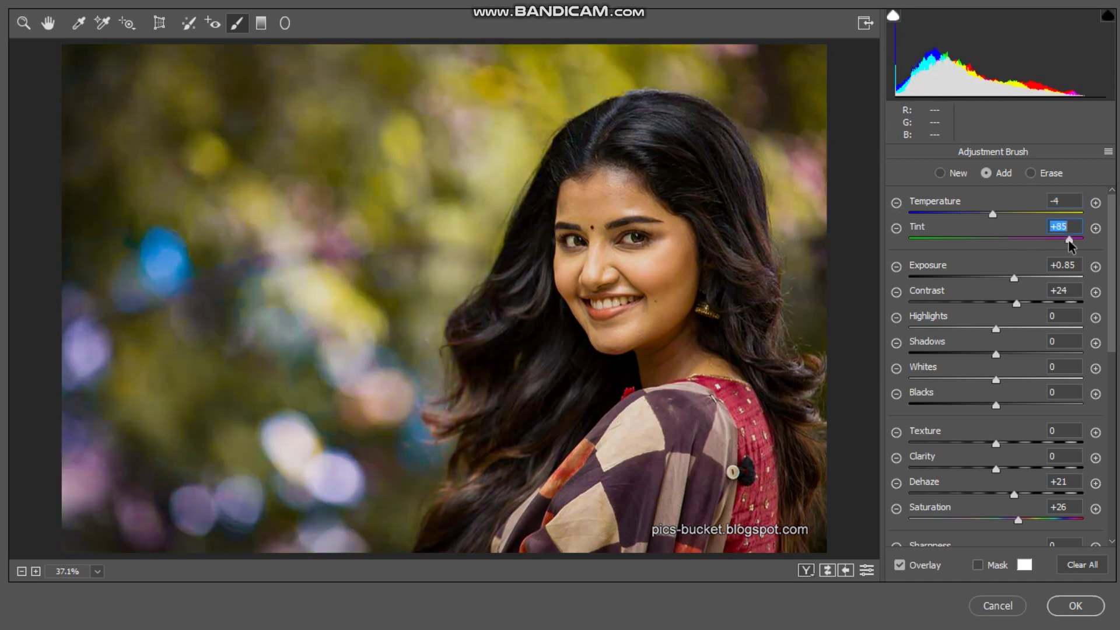
{"action": "double_click", "coordinate": [994, 239]}
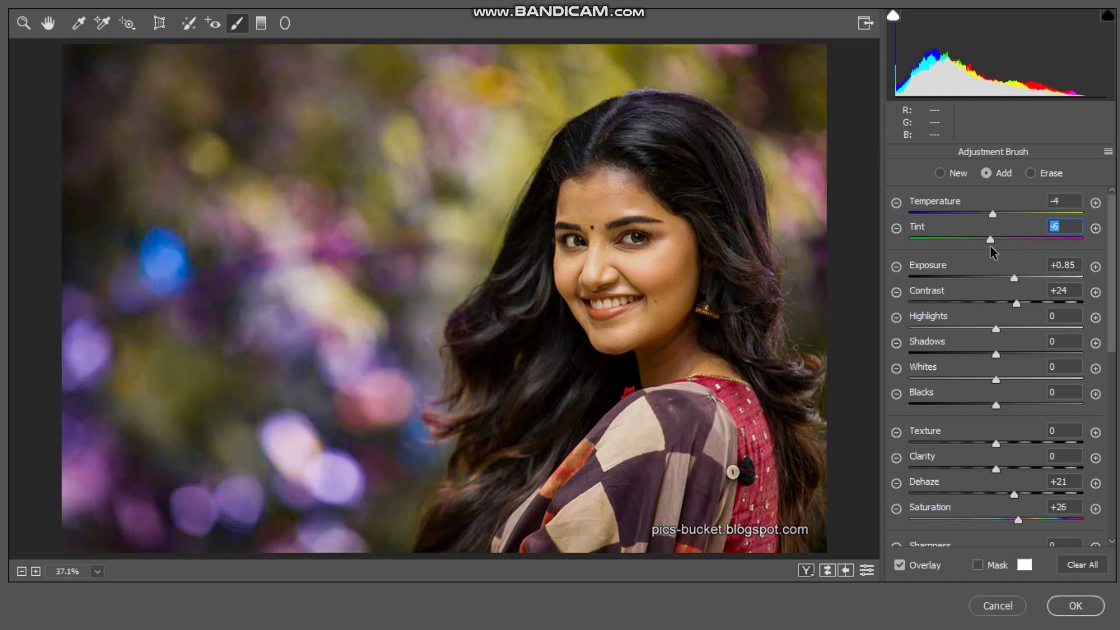
{"action": "left_click", "coordinate": [1059, 201]}
{"action": "type", "text": "80"}
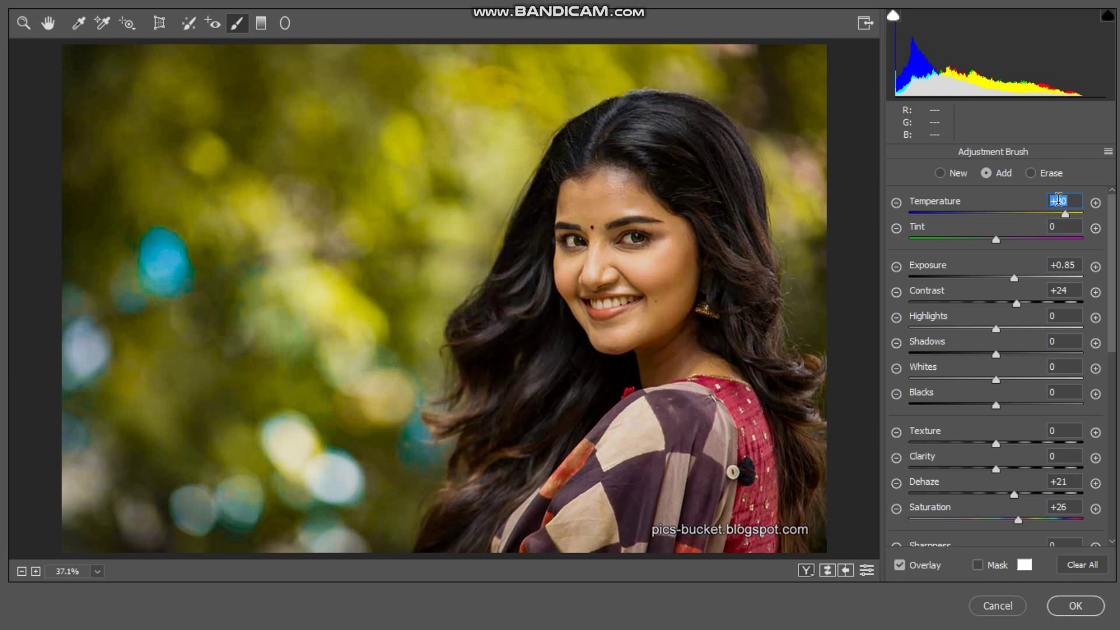
{"action": "key", "text": "Return"}
{"action": "type", "text": "0"}
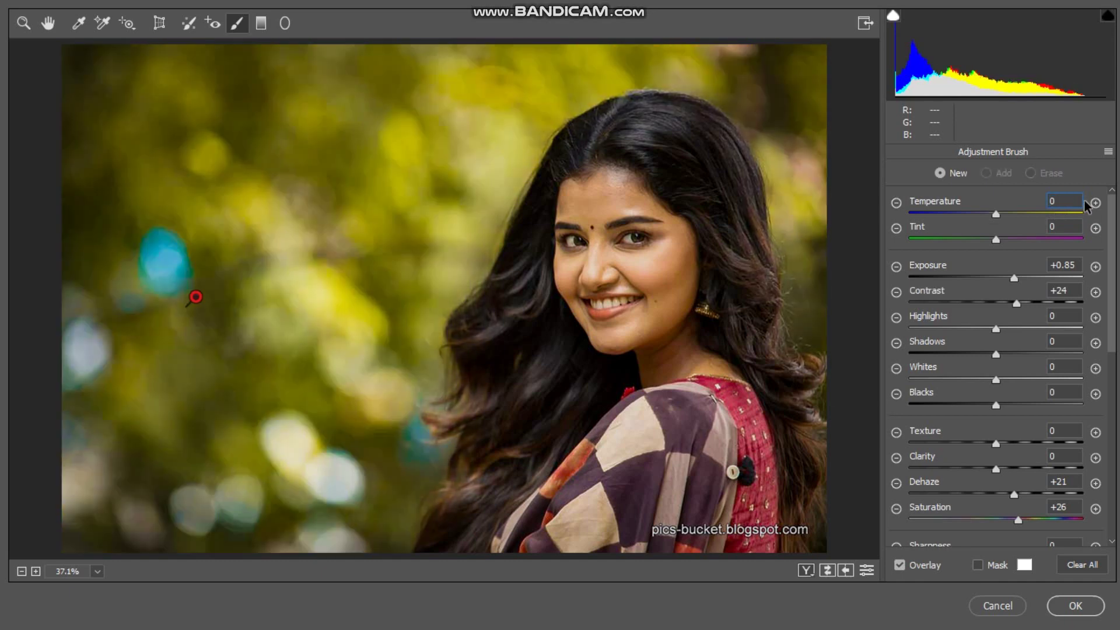
{"action": "scroll", "coordinate": [1109, 261], "scroll_direction": "down", "scroll_amount": 5}
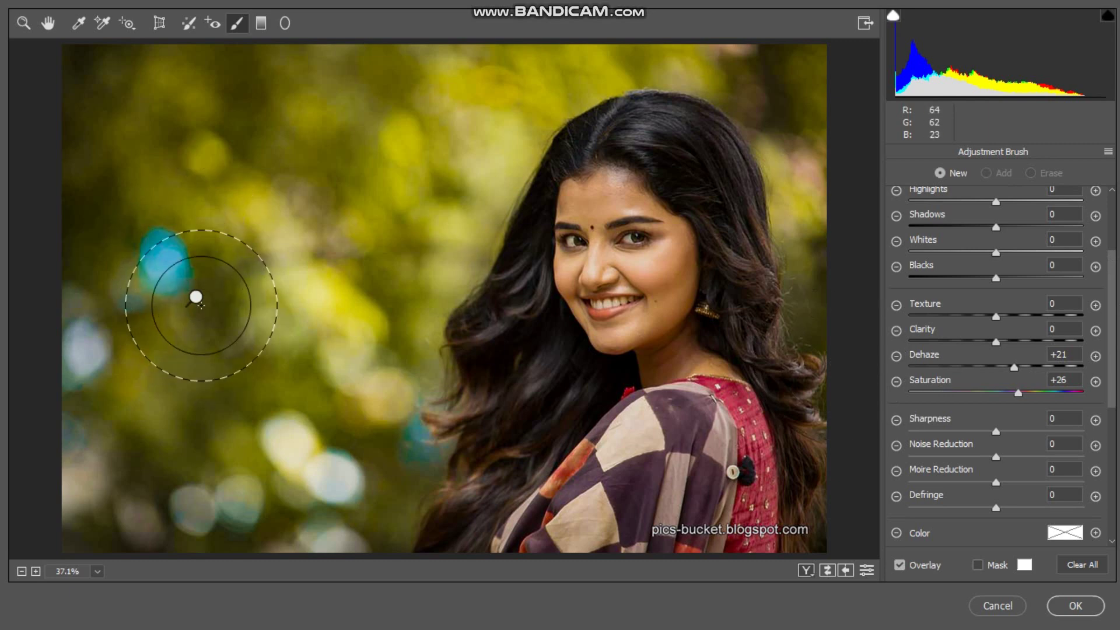
{"action": "mouse_move", "coordinate": [196, 297]}
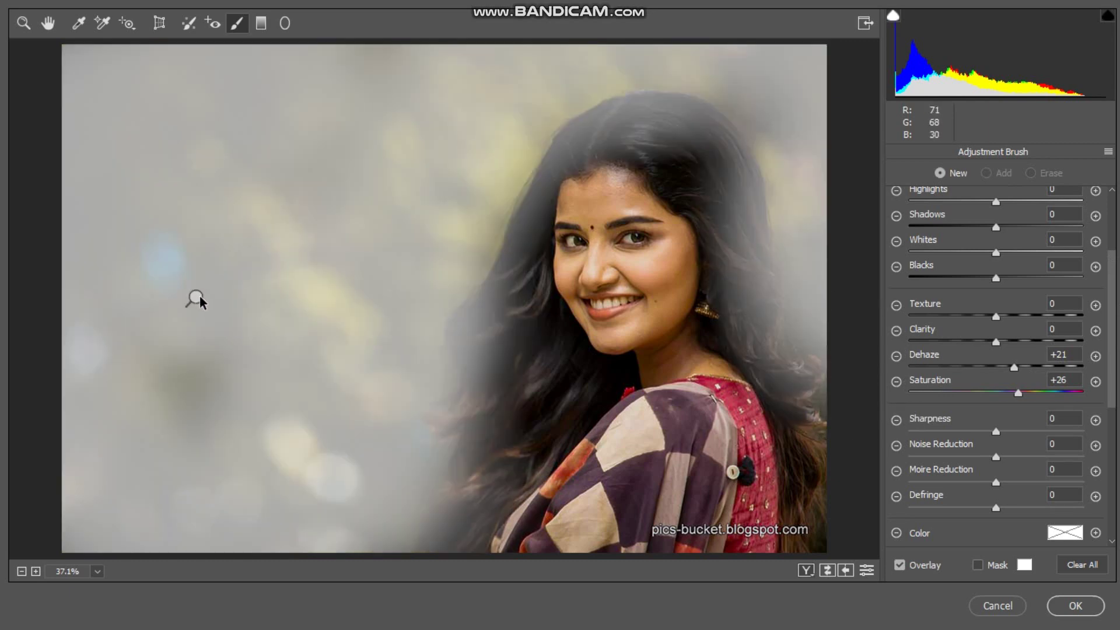
Select the background brush pin and try several tint colours in the Color Picker
{"action": "left_click", "coordinate": [195, 297]}
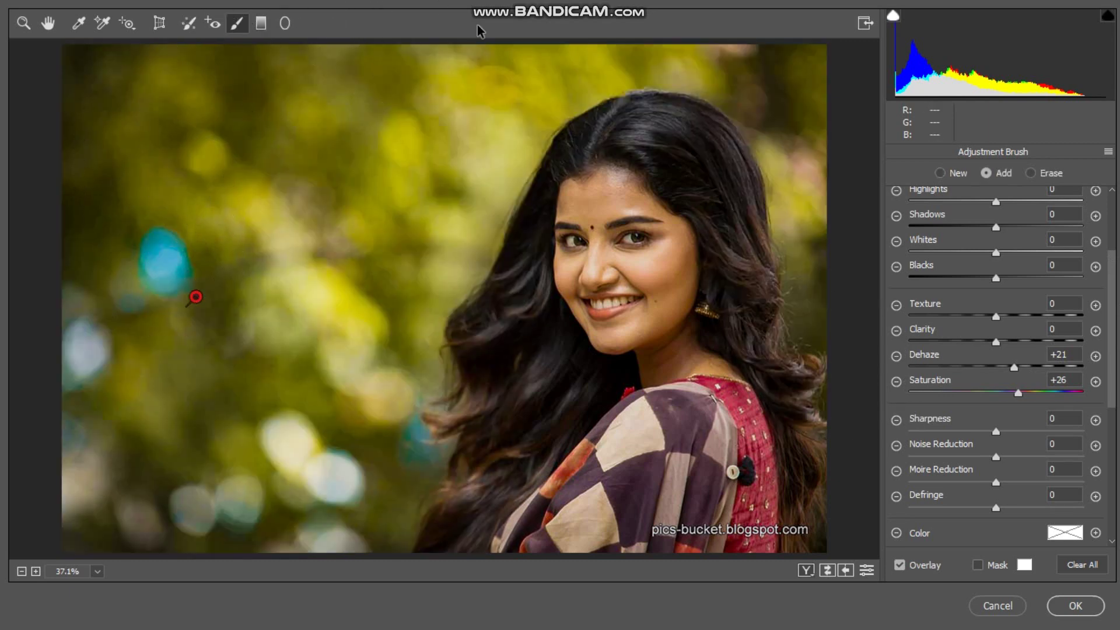
{"action": "left_click", "coordinate": [1071, 535]}
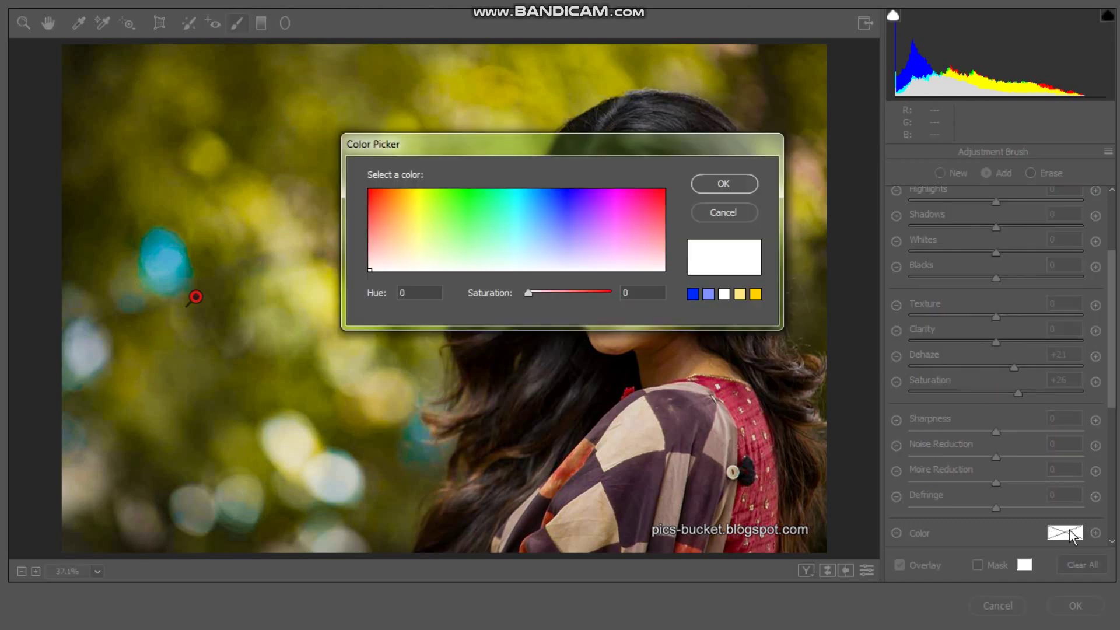
{"action": "left_click", "coordinate": [558, 223]}
{"action": "left_click_drag", "start_coordinate": [543, 169], "coordinate": [939, 94]}
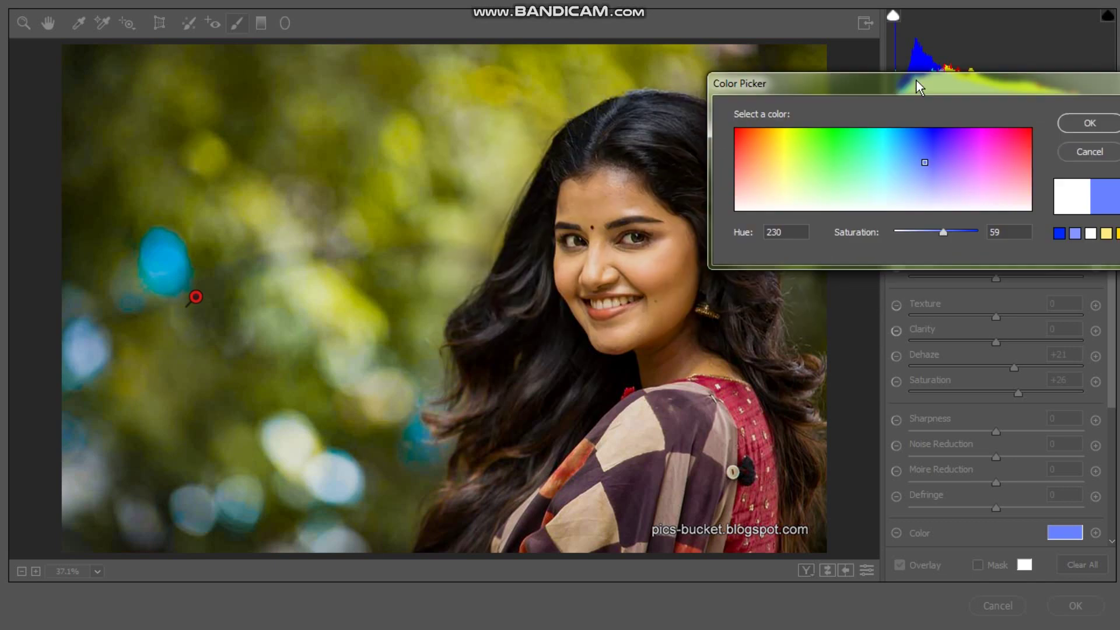
{"action": "left_click", "coordinate": [984, 127]}
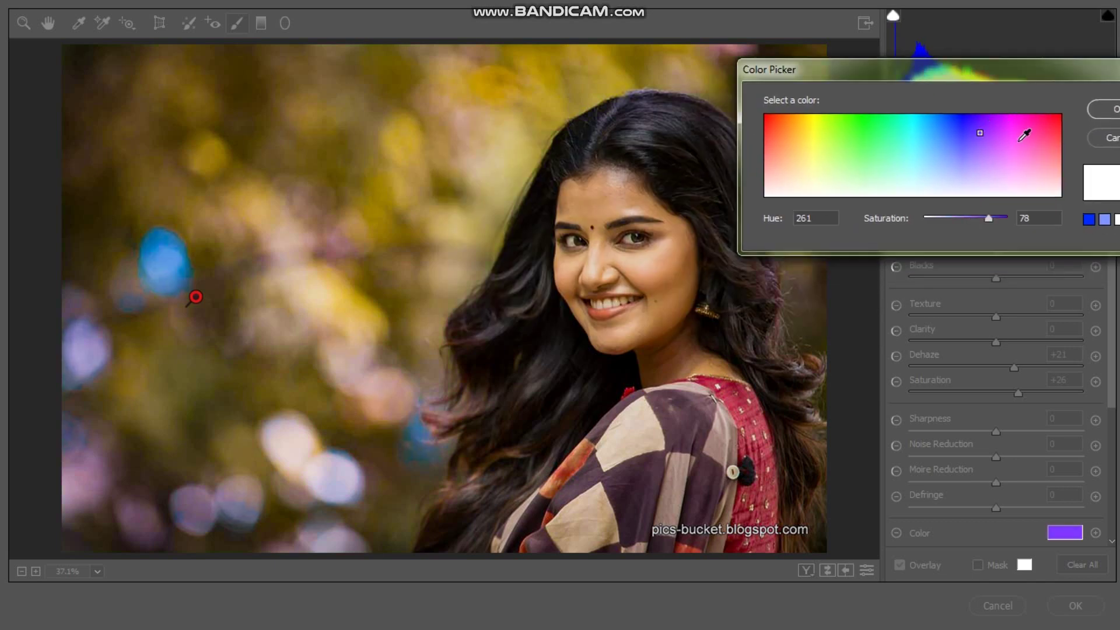
{"action": "left_click", "coordinate": [1053, 144]}
{"action": "left_click", "coordinate": [808, 140]}
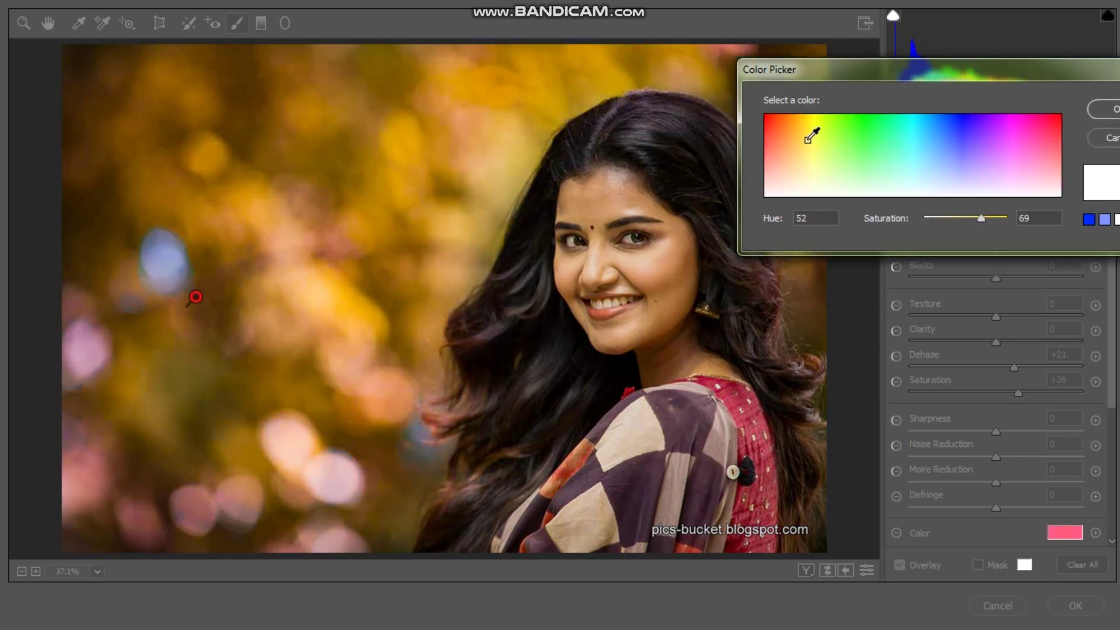
{"action": "left_click", "coordinate": [852, 131]}
Settle on a soft blue tint at Hue 226, Saturation 57 and confirm
{"action": "left_click", "coordinate": [870, 120]}
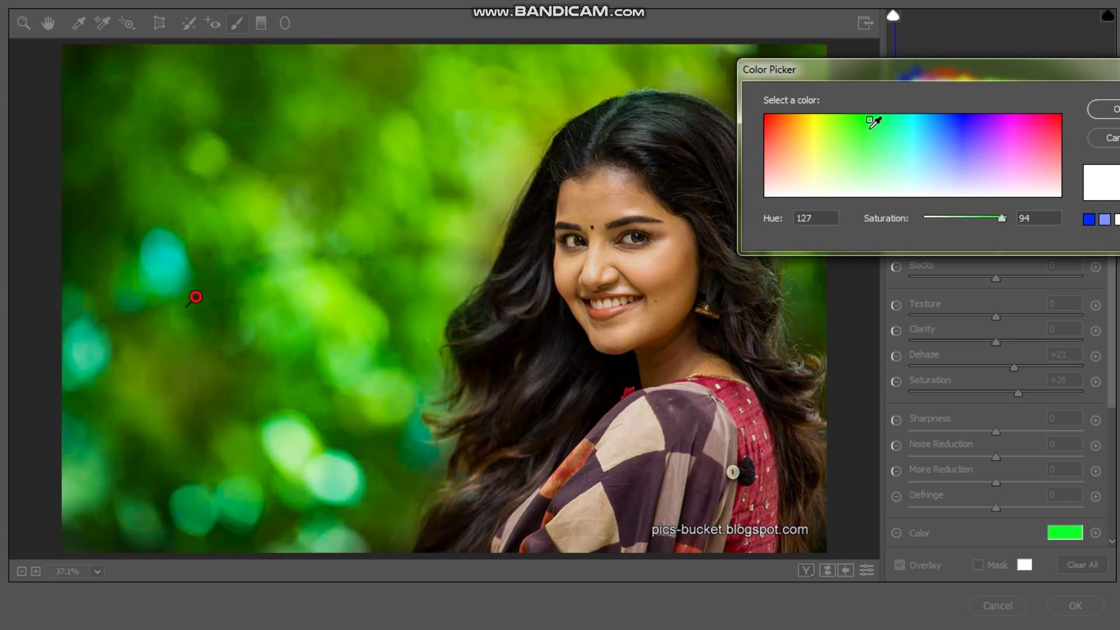
{"action": "left_click", "coordinate": [977, 220]}
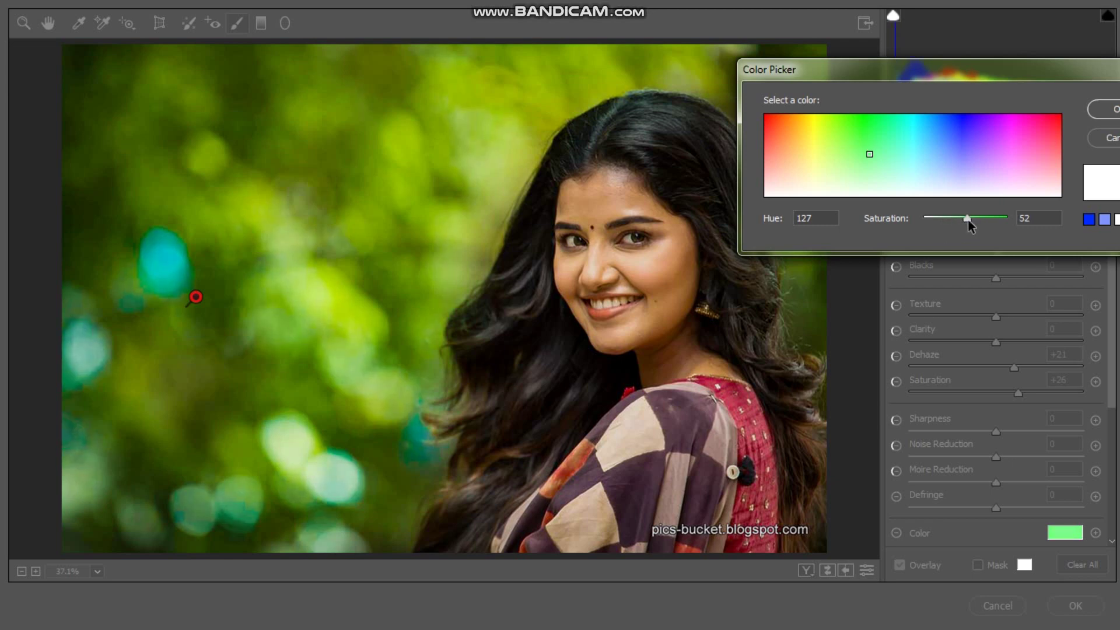
{"action": "left_click", "coordinate": [940, 150]}
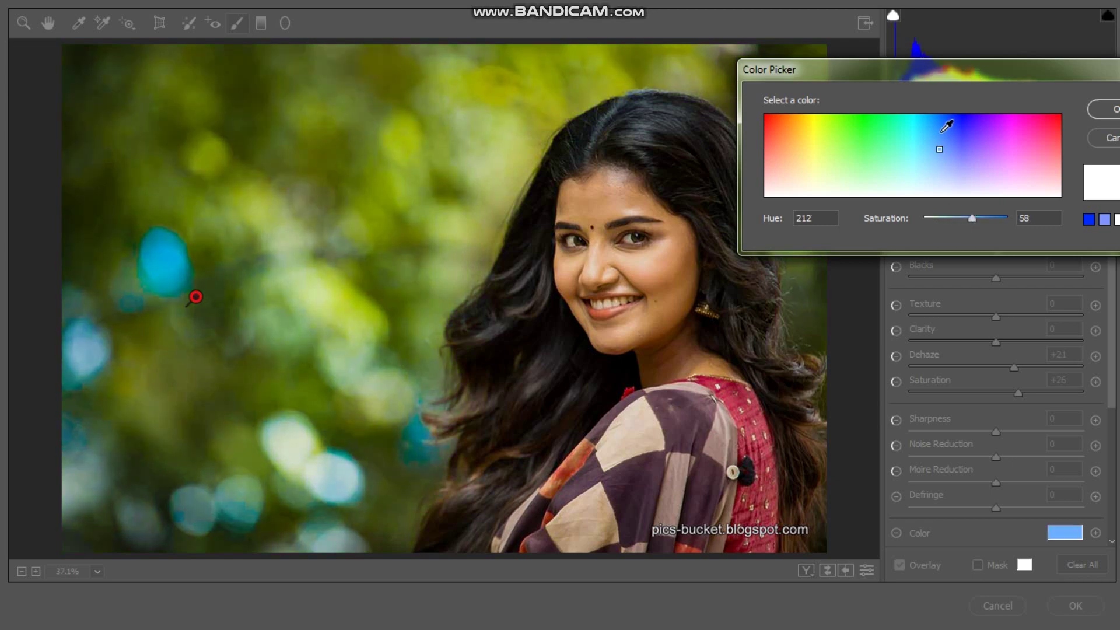
{"action": "left_click", "coordinate": [925, 133]}
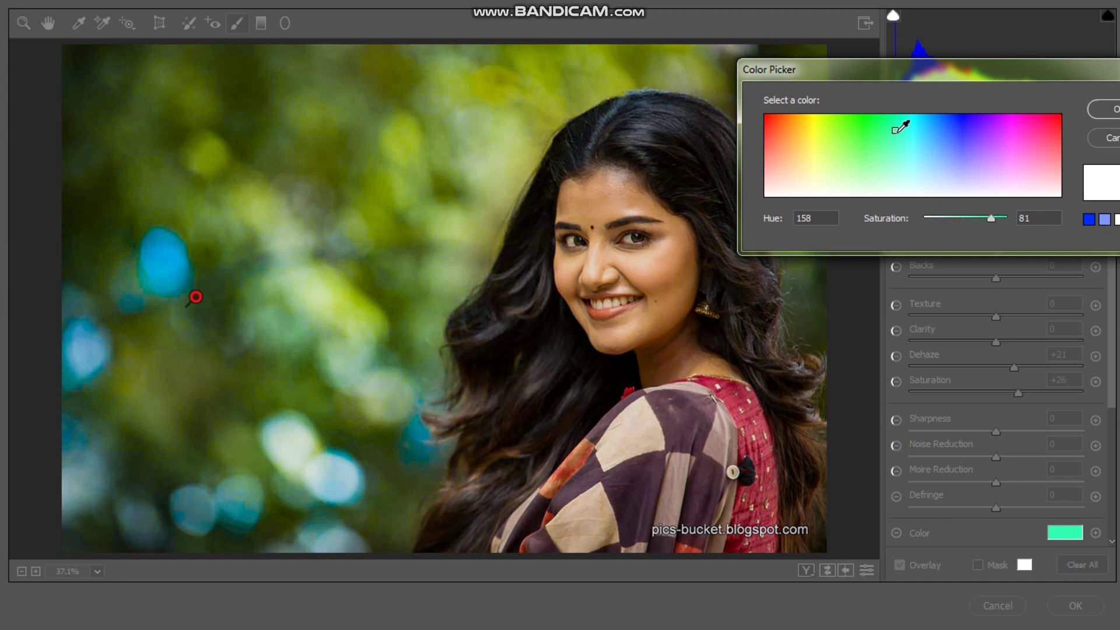
{"action": "left_click", "coordinate": [951, 150]}
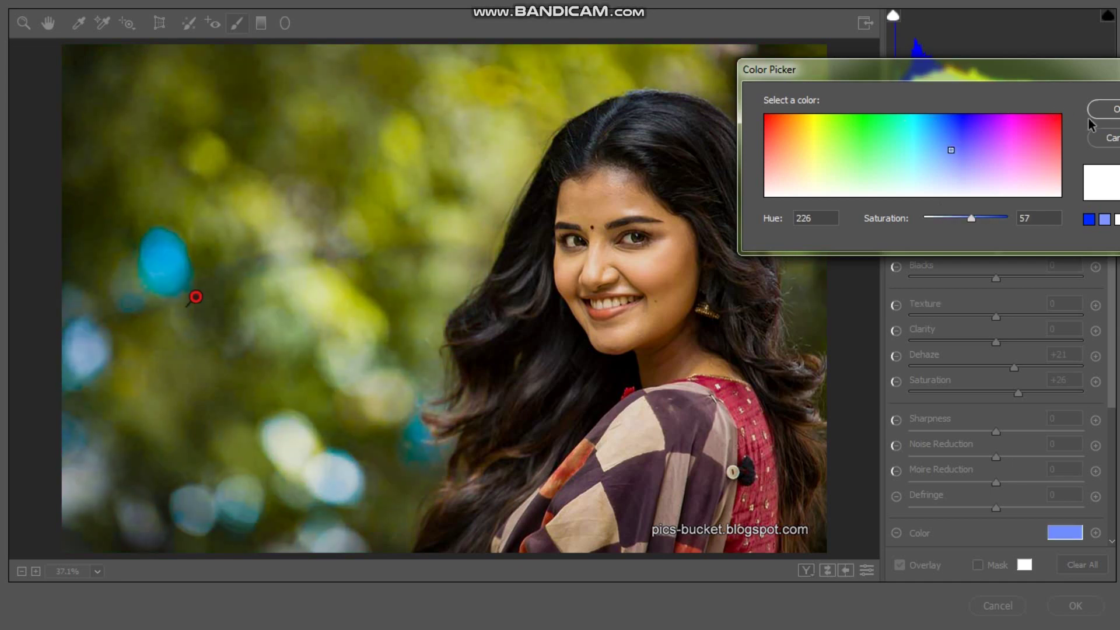
{"action": "left_click", "coordinate": [1113, 111]}
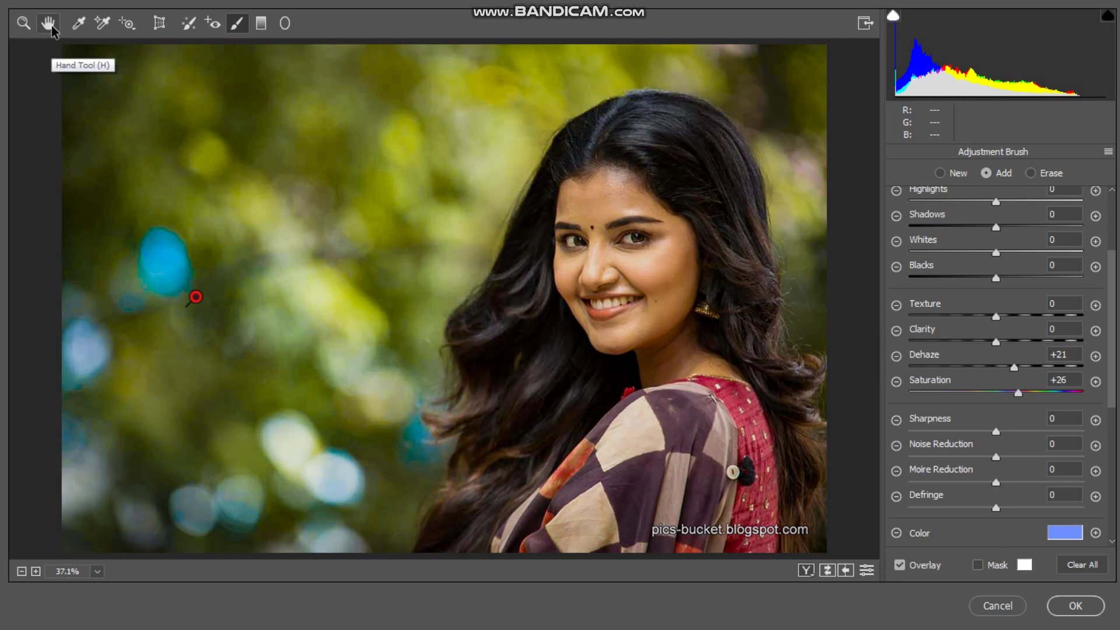
Return to the Adjustment Brush at a smaller brush size, ready for a new mask
{"action": "left_click", "coordinate": [50, 26]}
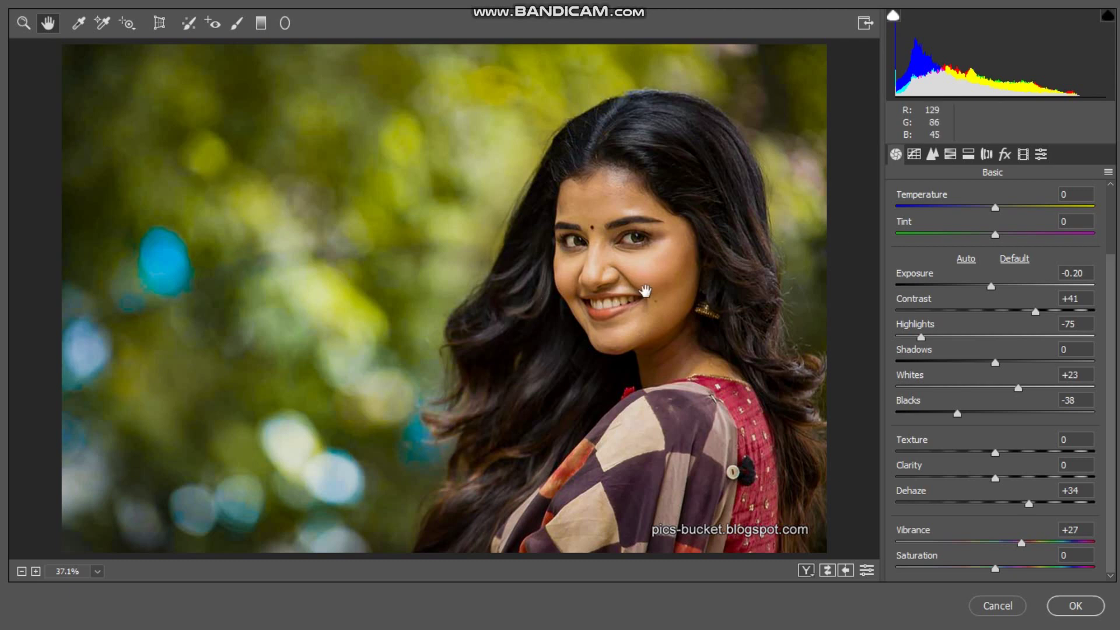
{"action": "left_click", "coordinate": [236, 24]}
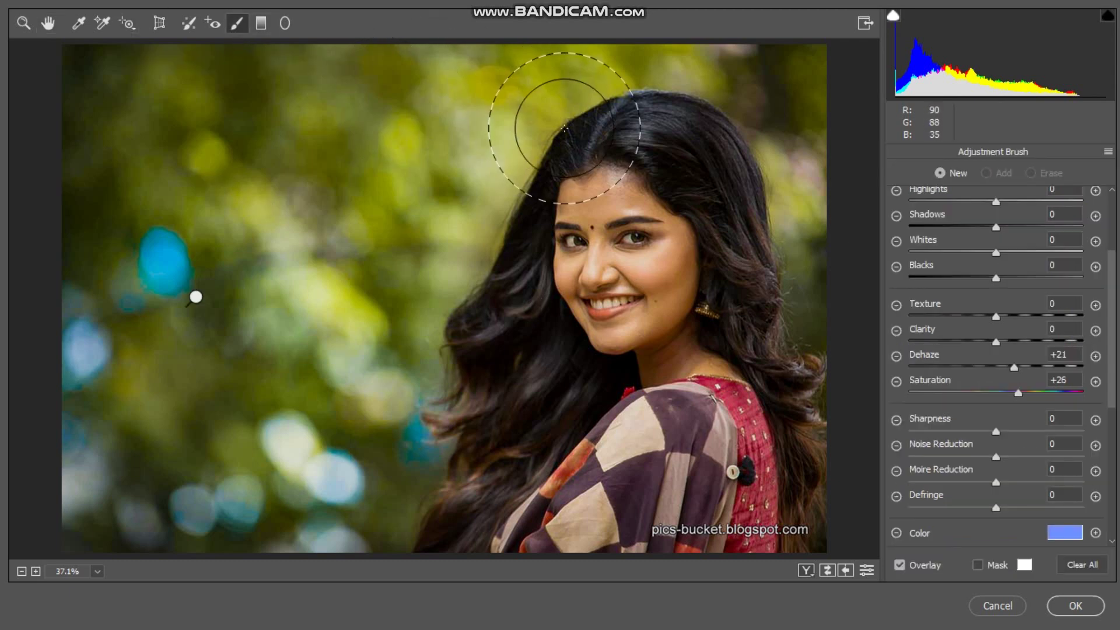
{"action": "key", "text": "bracketleft"}
{"action": "key", "text": "bracketleft"}
{"action": "key", "text": "bracketleft"}
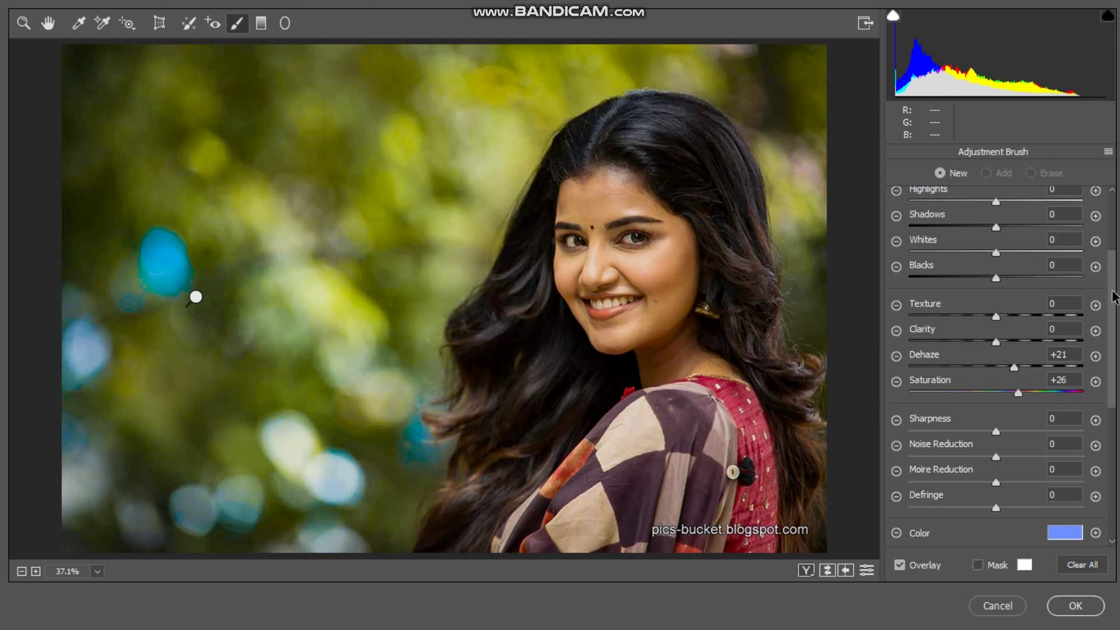
{"action": "scroll", "coordinate": [1112, 301], "scroll_direction": "up", "scroll_amount": 3}
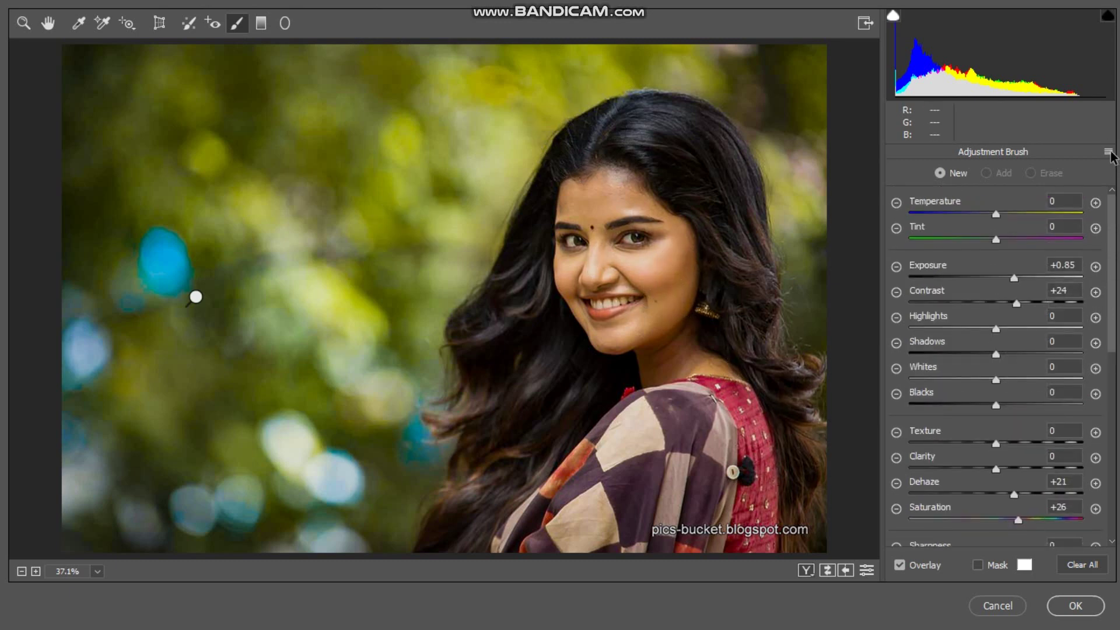
Reset the local brush settings and set Exposure +0.45 and Contrast +12
{"action": "left_click", "coordinate": [1108, 153]}
{"action": "left_click", "coordinate": [982, 192]}
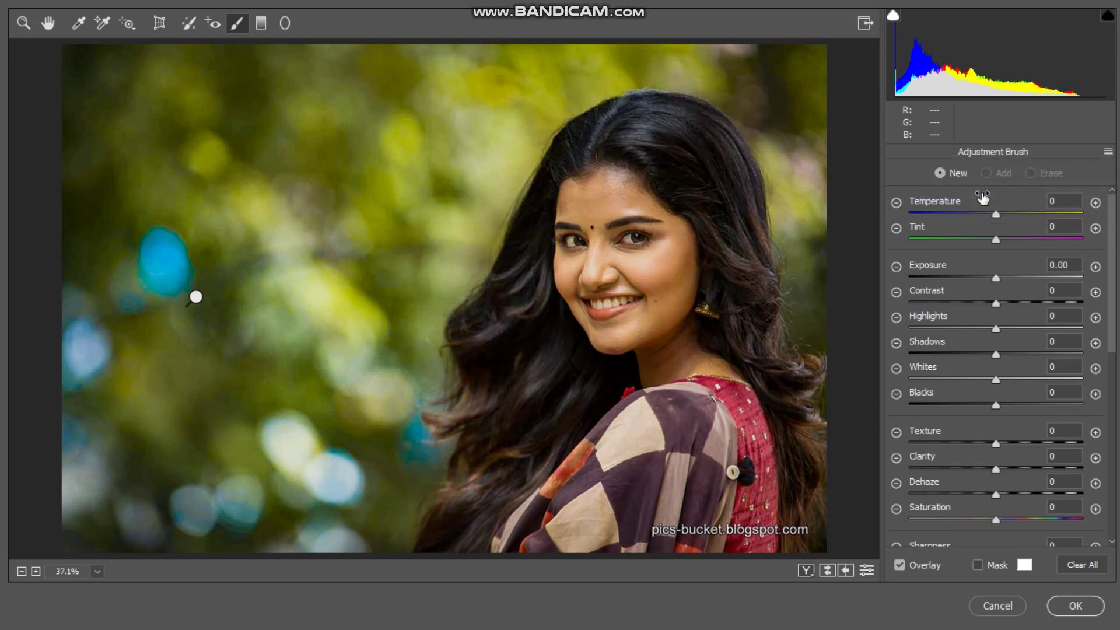
{"action": "mouse_move", "coordinate": [990, 274]}
{"action": "left_mouse_down"}
{"action": "mouse_move", "coordinate": [1005, 273]}
{"action": "mouse_move", "coordinate": [1011, 299]}
{"action": "left_mouse_up"}
{"action": "left_click", "coordinate": [1006, 273]}
Paint the brightening over the cheek, jaw and forehead
{"action": "left_click", "coordinate": [674, 262]}
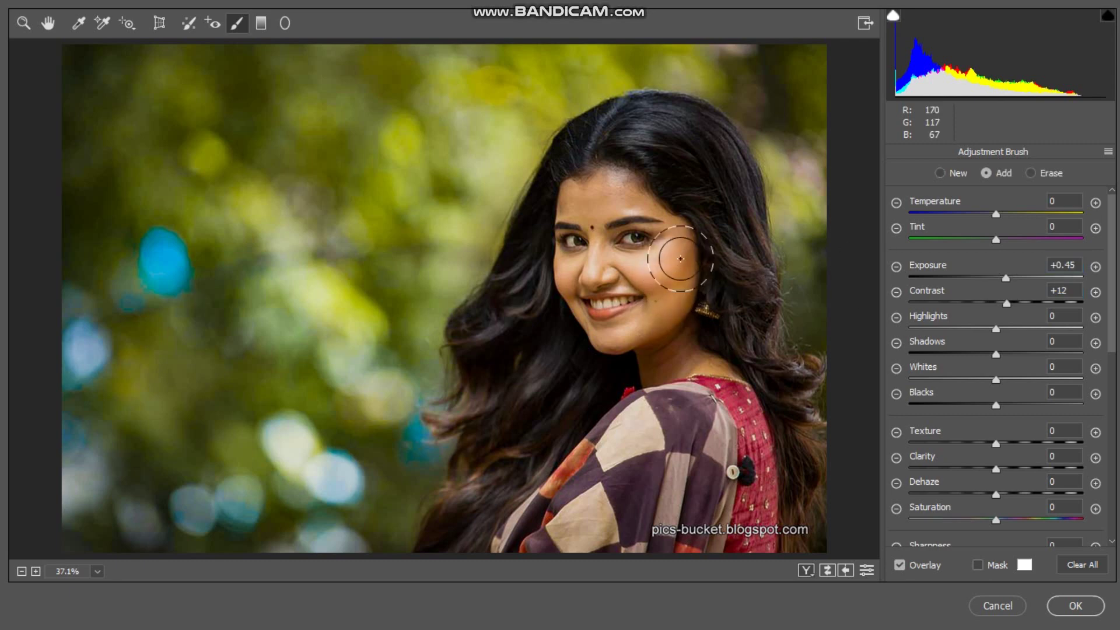
{"action": "left_click_drag", "start_coordinate": [681, 258], "coordinate": [618, 345]}
{"action": "left_click_drag", "start_coordinate": [604, 207], "coordinate": [608, 201]}
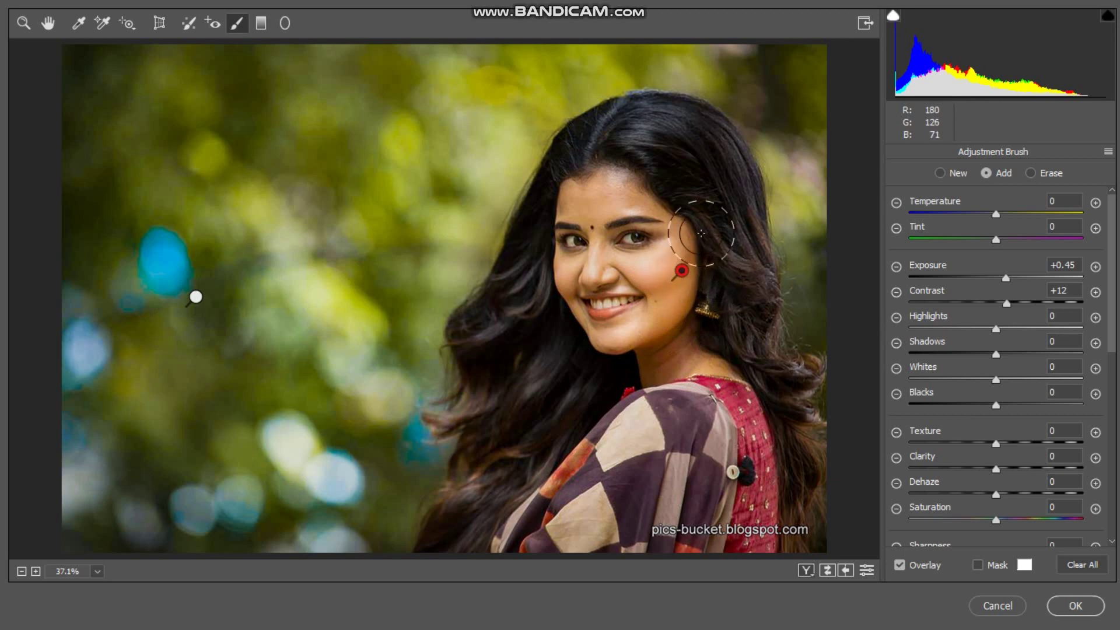
{"action": "left_click", "coordinate": [47, 23]}
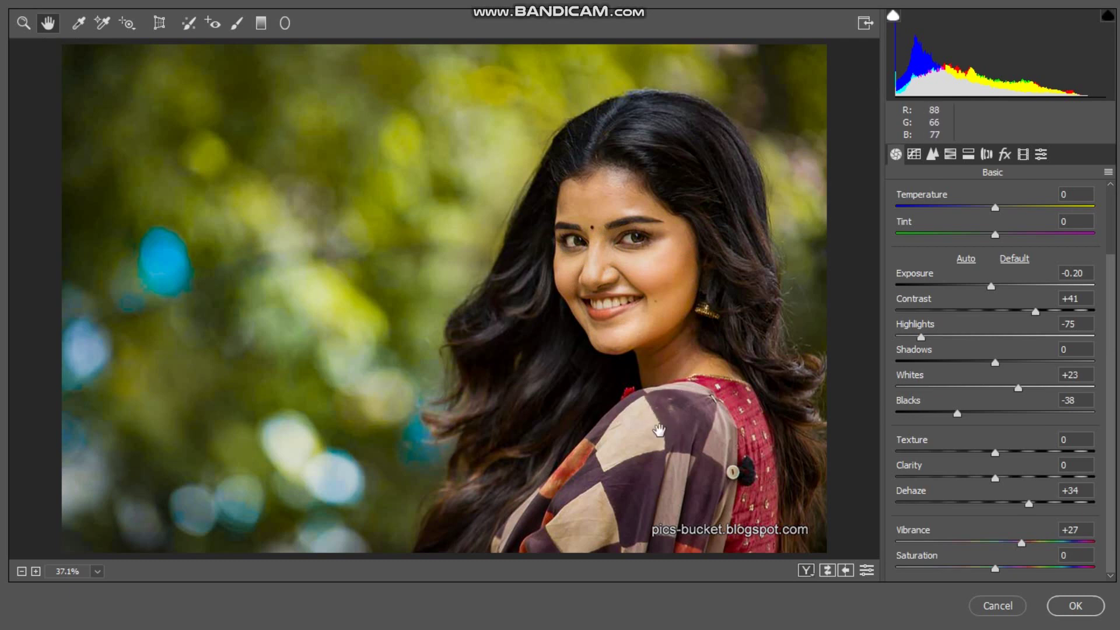
{"action": "left_click", "coordinate": [237, 24]}
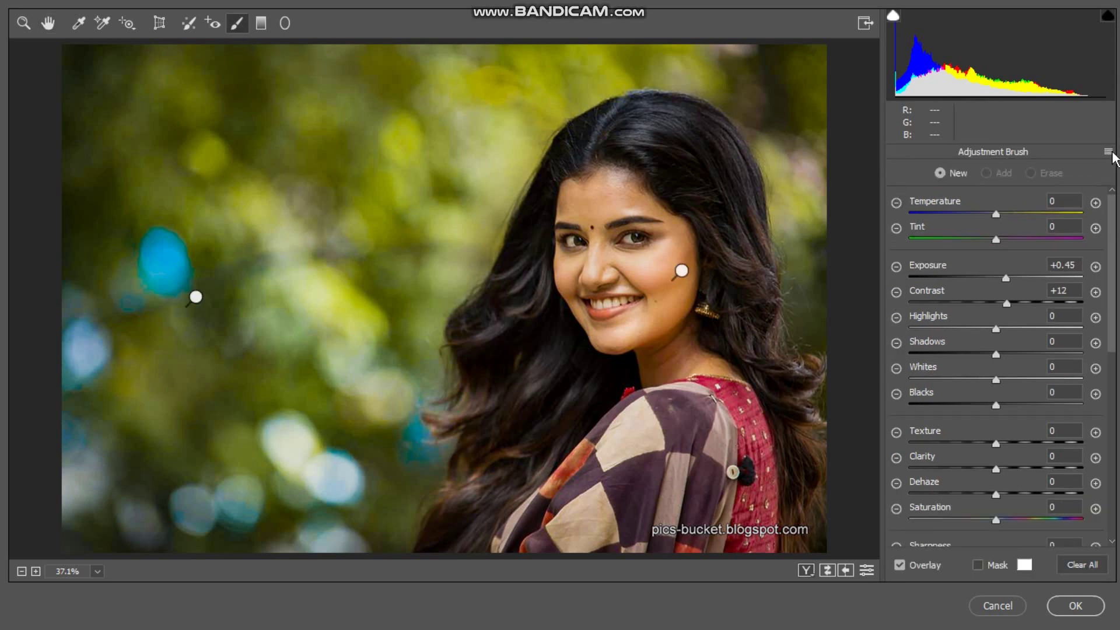
Reset the brush, raise Contrast and Saturation, and paint over the blouse
{"action": "left_click", "coordinate": [1109, 152]}
{"action": "left_click", "coordinate": [940, 200]}
{"action": "left_click_drag", "start_coordinate": [996, 302], "coordinate": [1028, 295]}
{"action": "left_click_drag", "start_coordinate": [994, 521], "coordinate": [1028, 519]}
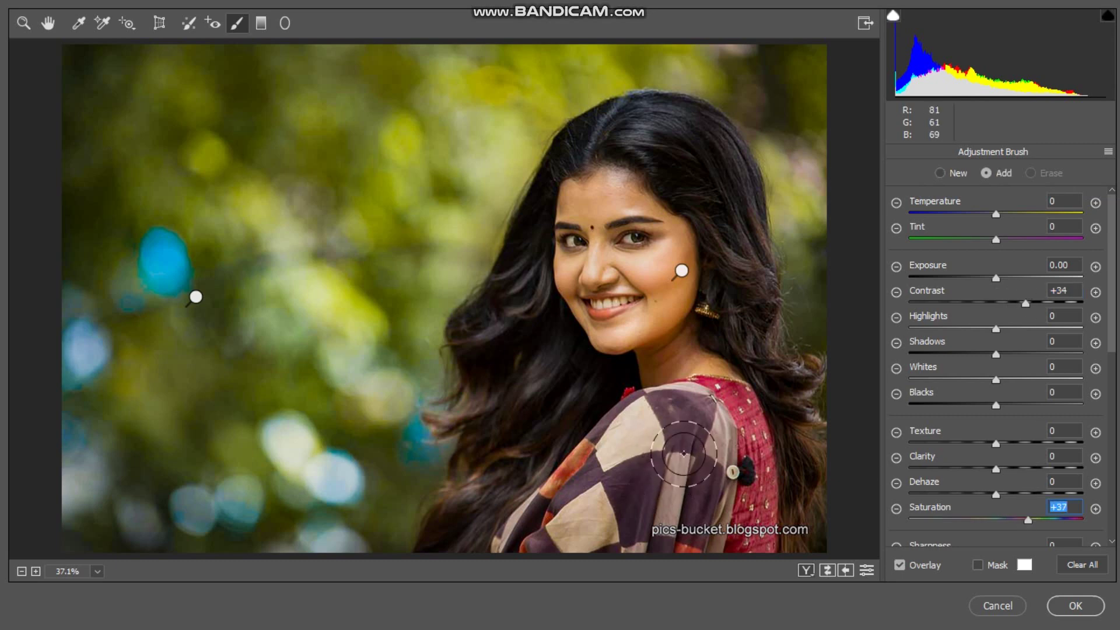
{"action": "left_click_drag", "start_coordinate": [684, 453], "coordinate": [758, 507]}
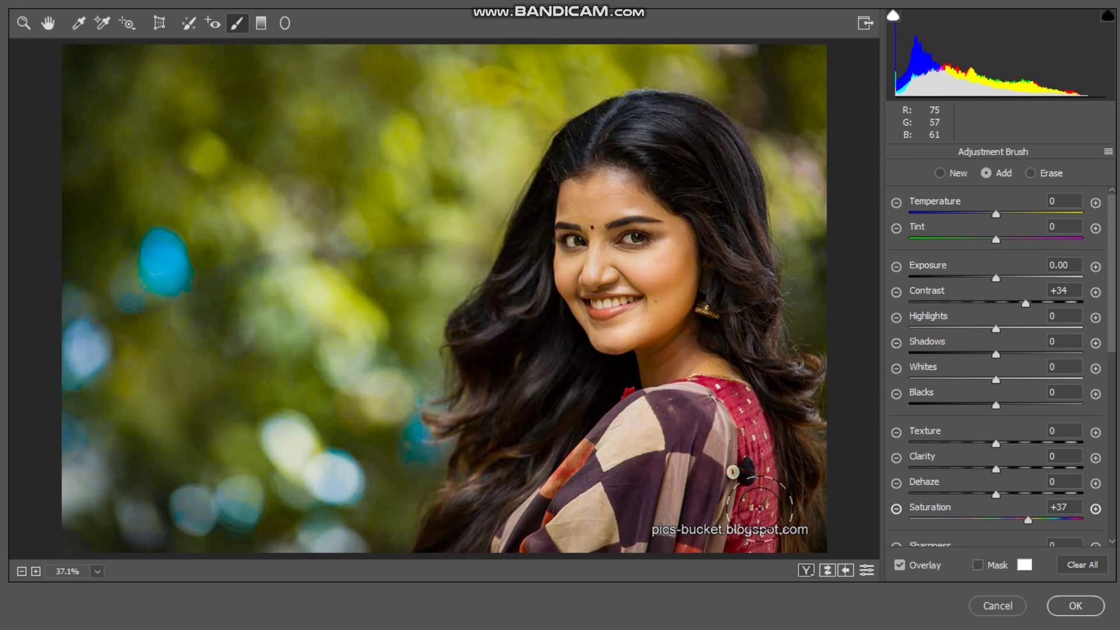
{"action": "left_click_drag", "start_coordinate": [759, 508], "coordinate": [665, 434]}
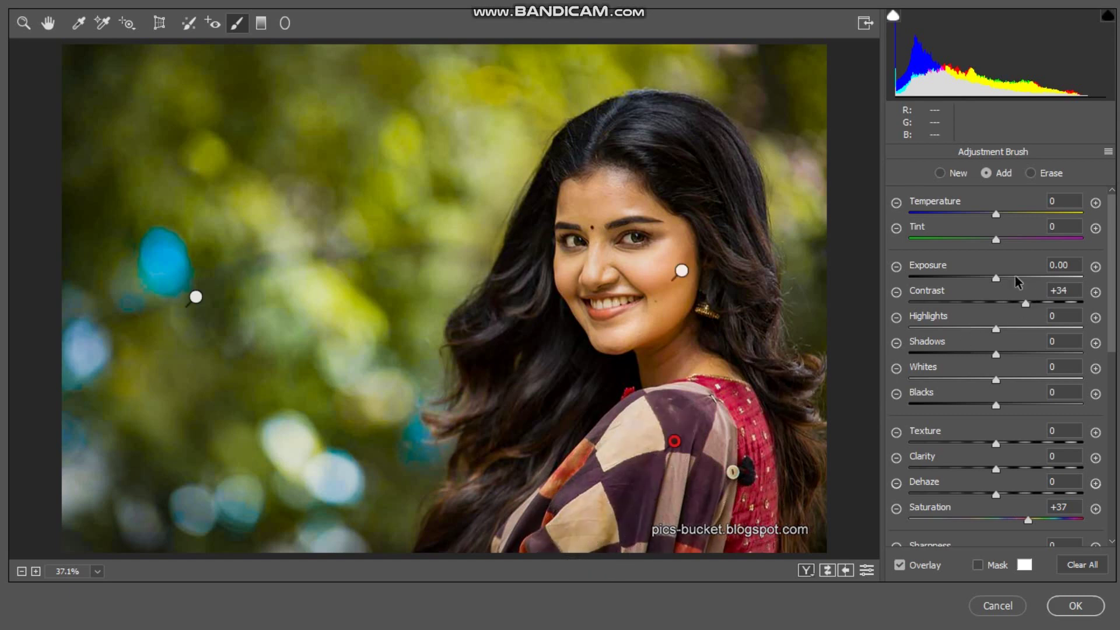
Set Exposure -0.30 and Saturation +76, then paint the saree at the shoulder
{"action": "left_click_drag", "start_coordinate": [996, 279], "coordinate": [1053, 300]}
{"action": "left_click_drag", "start_coordinate": [1026, 516], "coordinate": [1062, 518]}
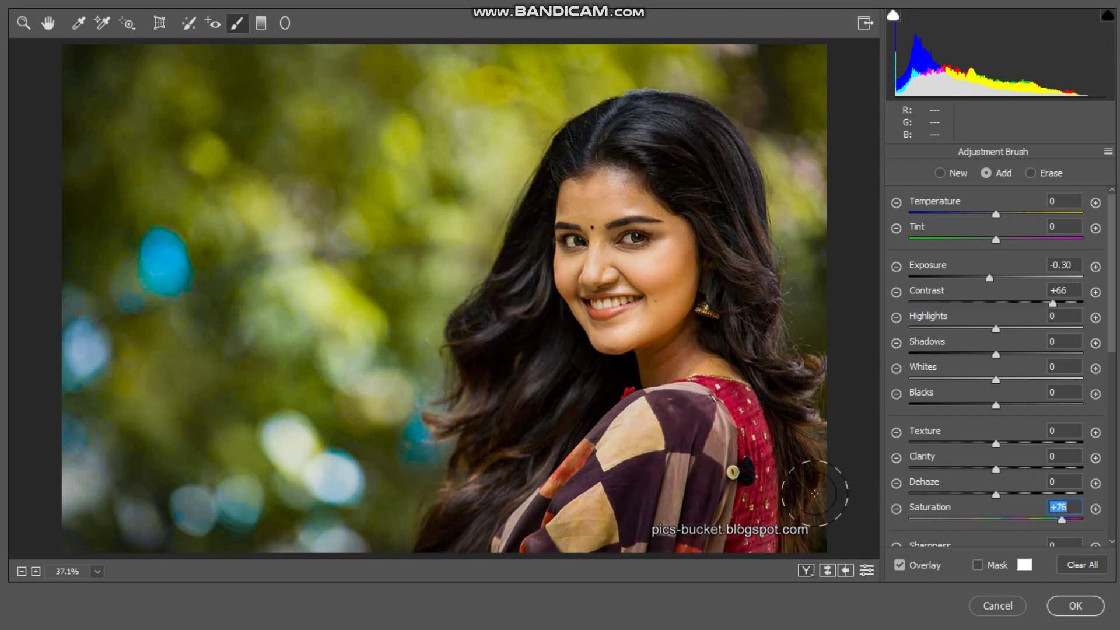
{"action": "mouse_move", "coordinate": [794, 514]}
{"action": "left_mouse_down"}
{"action": "mouse_move", "coordinate": [742, 437]}
{"action": "mouse_move", "coordinate": [671, 420]}
{"action": "left_mouse_up"}
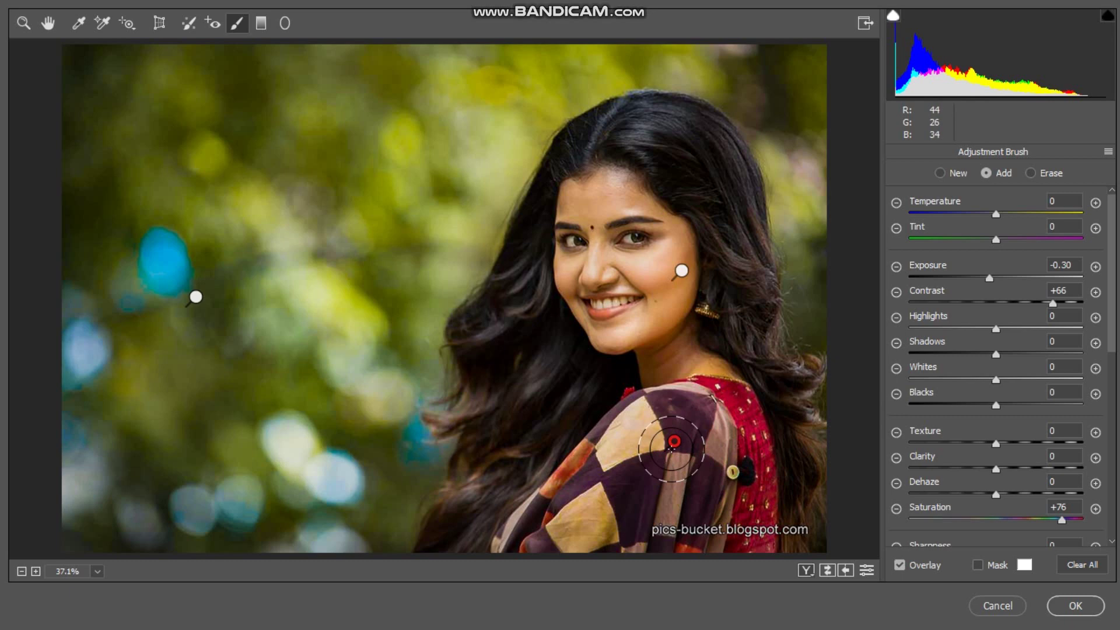
{"action": "left_click", "coordinate": [676, 444]}
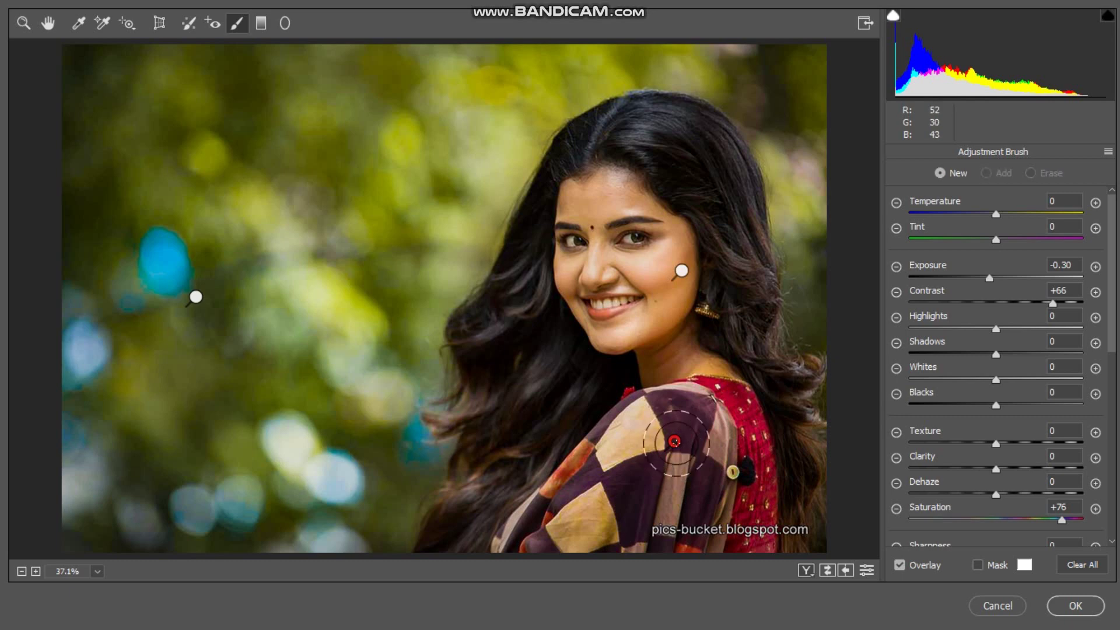
{"action": "key", "text": "Delete"}
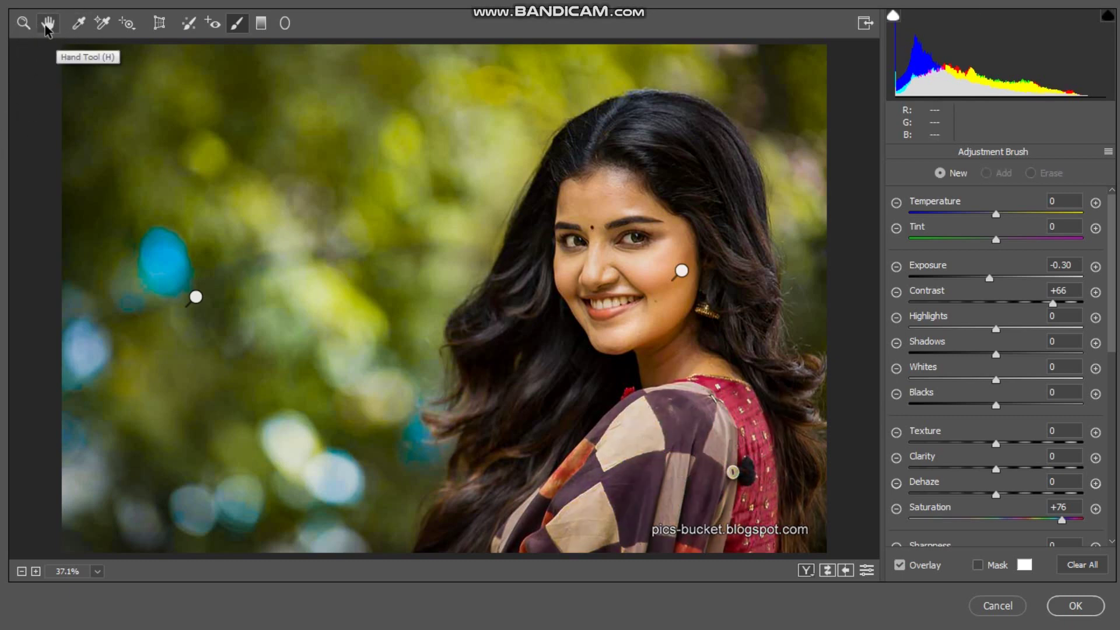
Leave brush editing and confirm the Camera Raw Filter with OK
{"action": "left_click", "coordinate": [48, 23]}
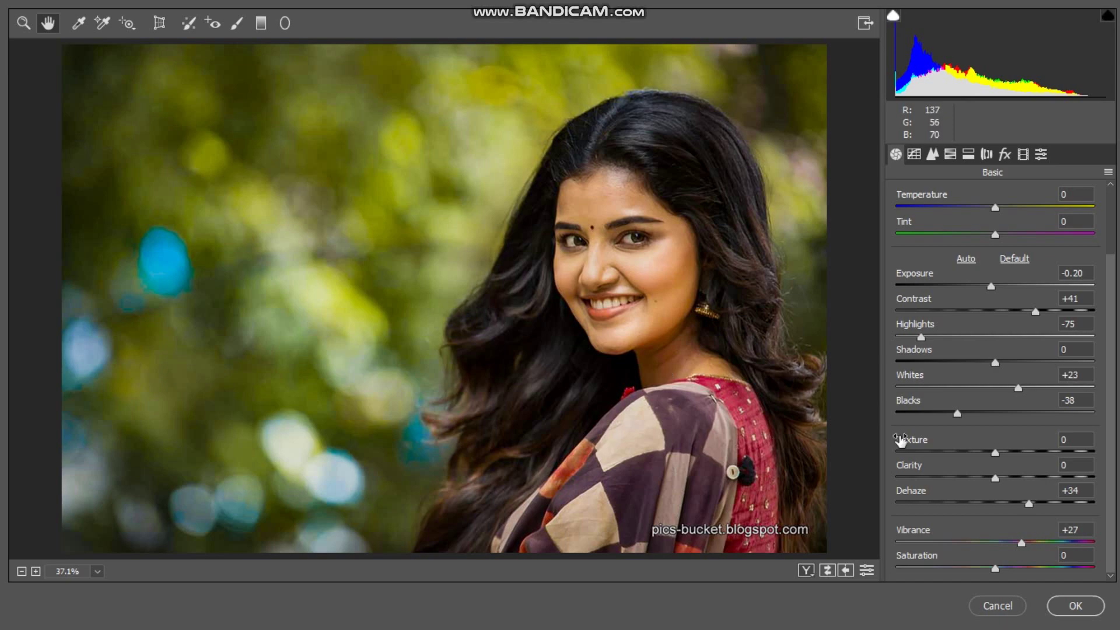
{"action": "left_click", "coordinate": [1075, 607]}
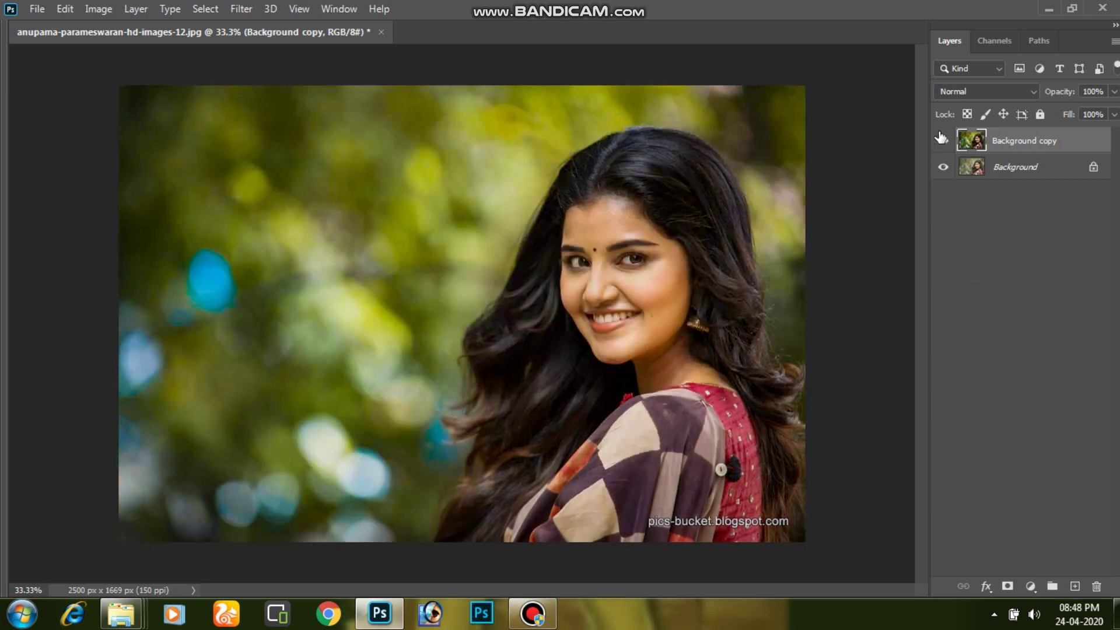
Toggle the Background copy layer's visibility twice to compare graded and original
{"action": "left_click", "coordinate": [943, 141]}
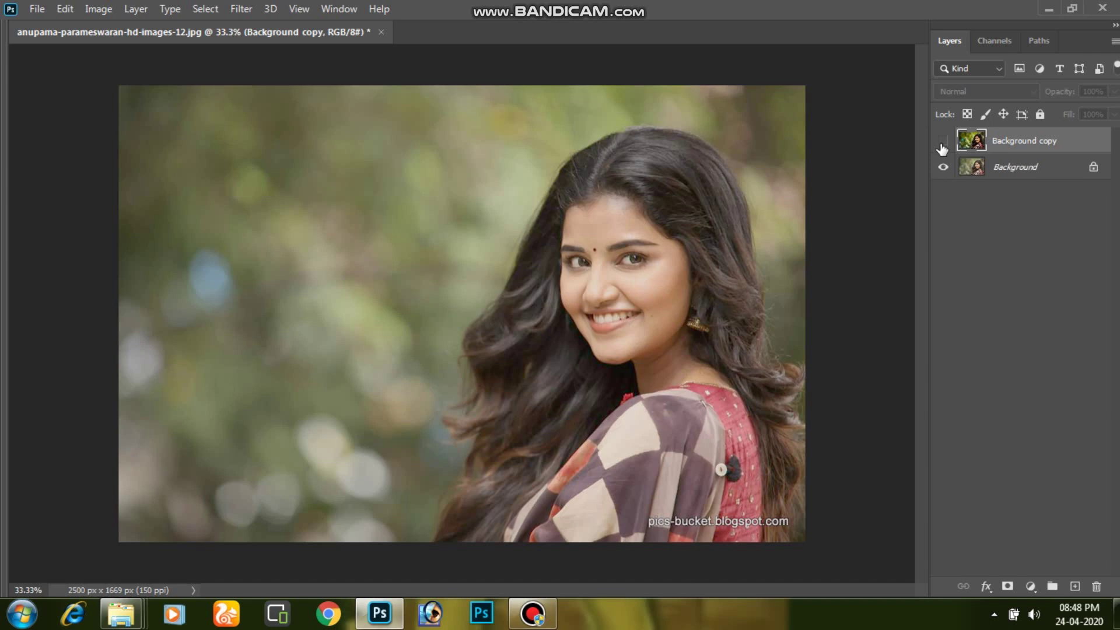
{"action": "left_click", "coordinate": [942, 141]}
{"action": "left_click", "coordinate": [943, 141]}
{"action": "left_click", "coordinate": [943, 142]}
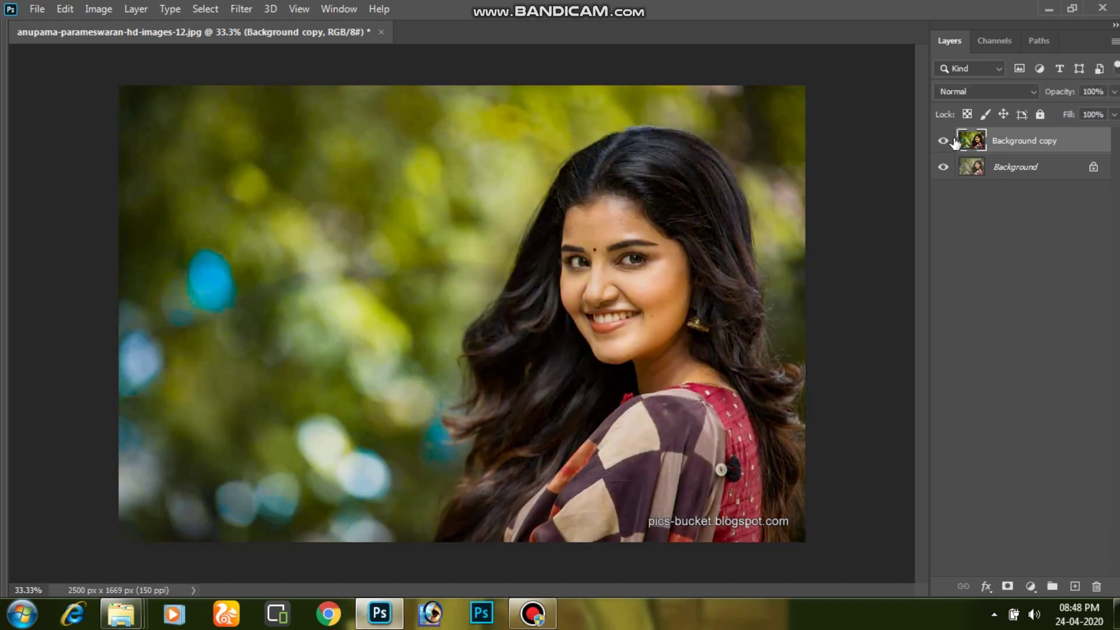
Zoom to 33.33% with panels hidden, view the ungraded original, then restore panels and graded layer
{"action": "key", "text": "ctrl+plus"}
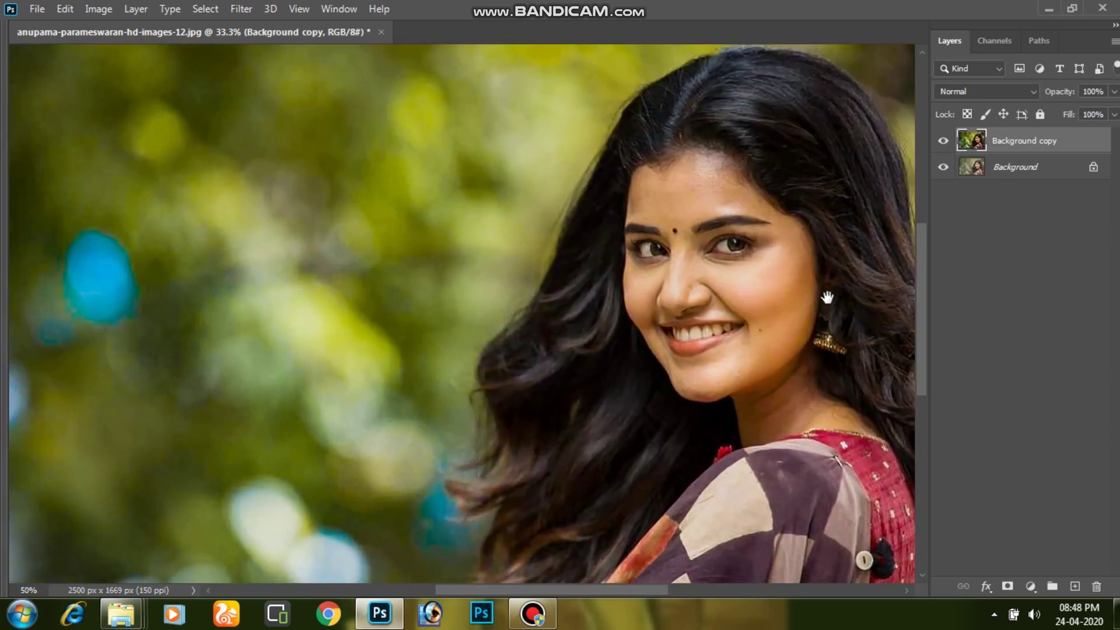
{"action": "key", "text": "ctrl+0"}
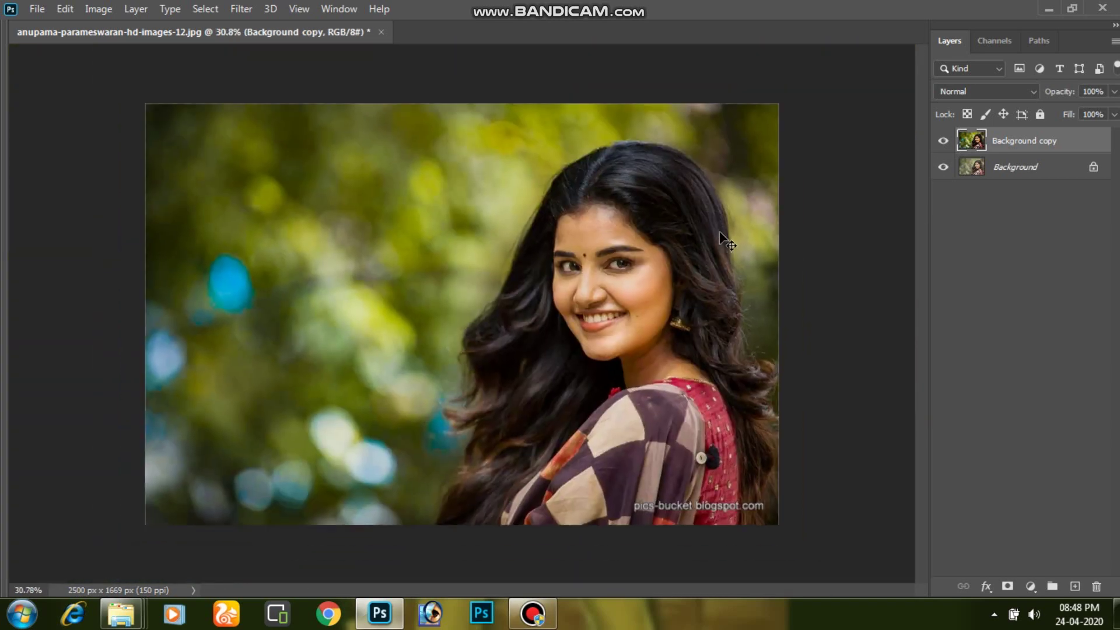
{"action": "key", "text": "Tab"}
{"action": "key", "text": "Tab"}
{"action": "key", "text": "ctrl+plus"}
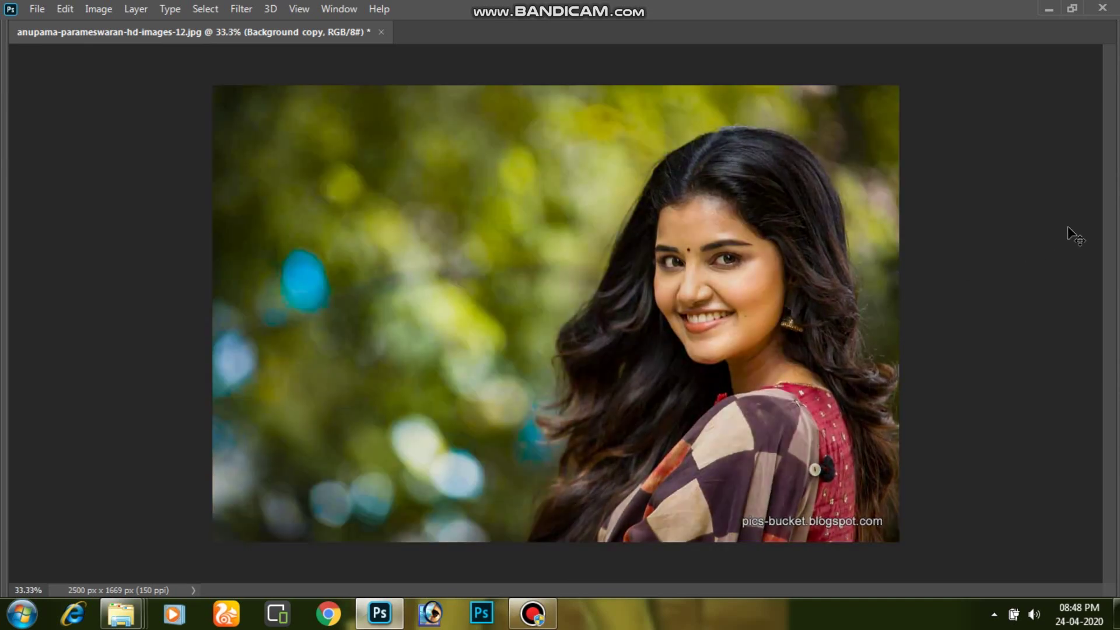
{"action": "key", "text": "ctrl+alt+z"}
{"action": "key", "text": "ctrl+alt+z"}
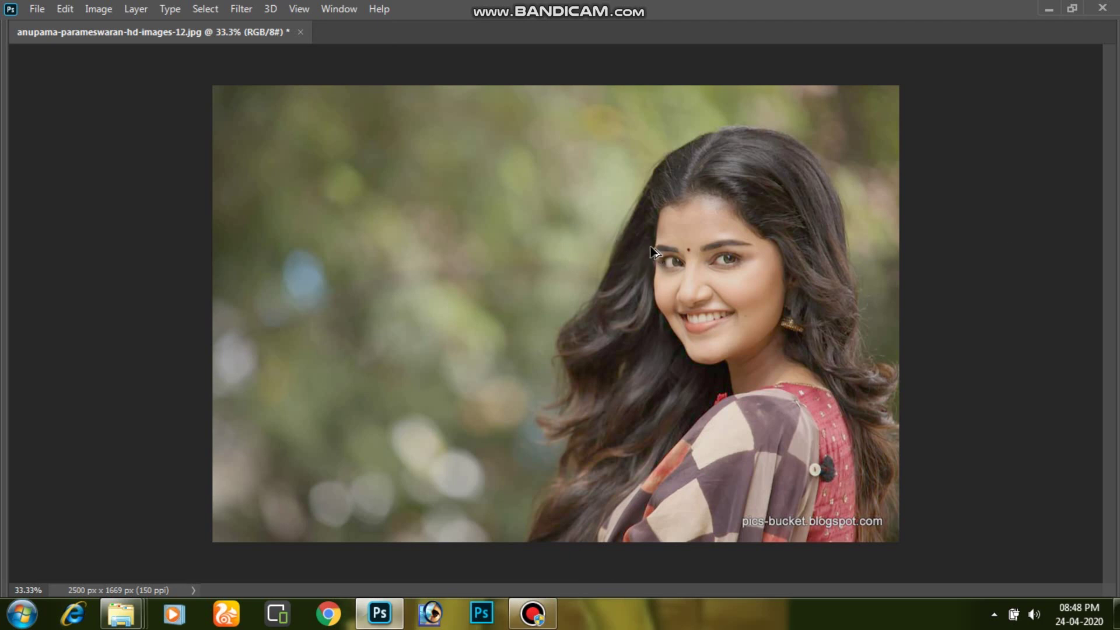
{"action": "key", "text": "Tab"}
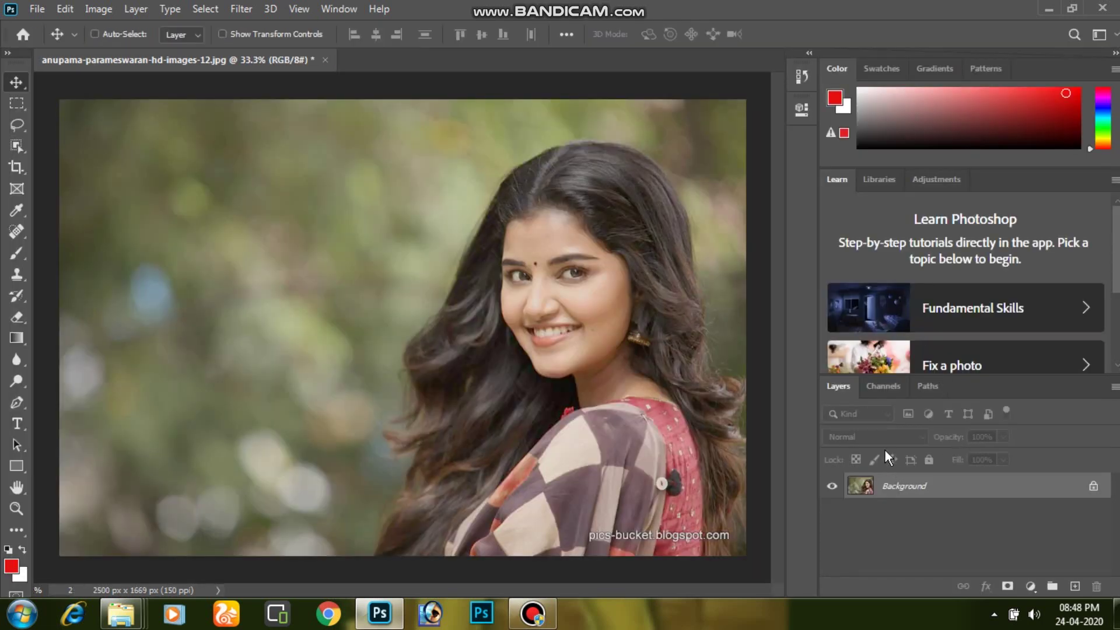
{"action": "key", "text": "ctrl+j"}
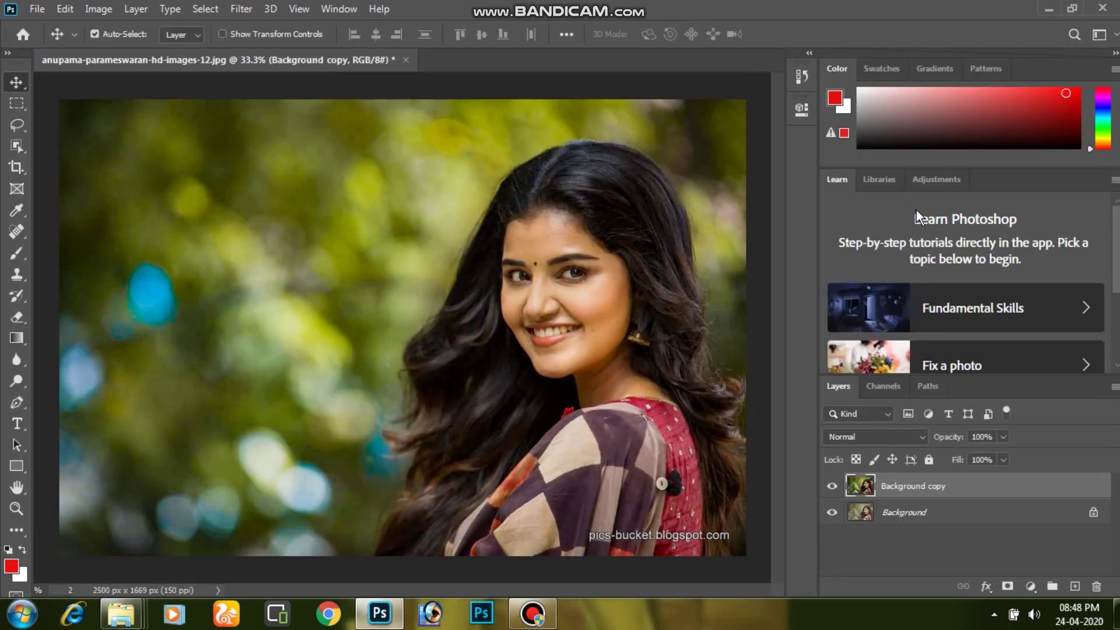